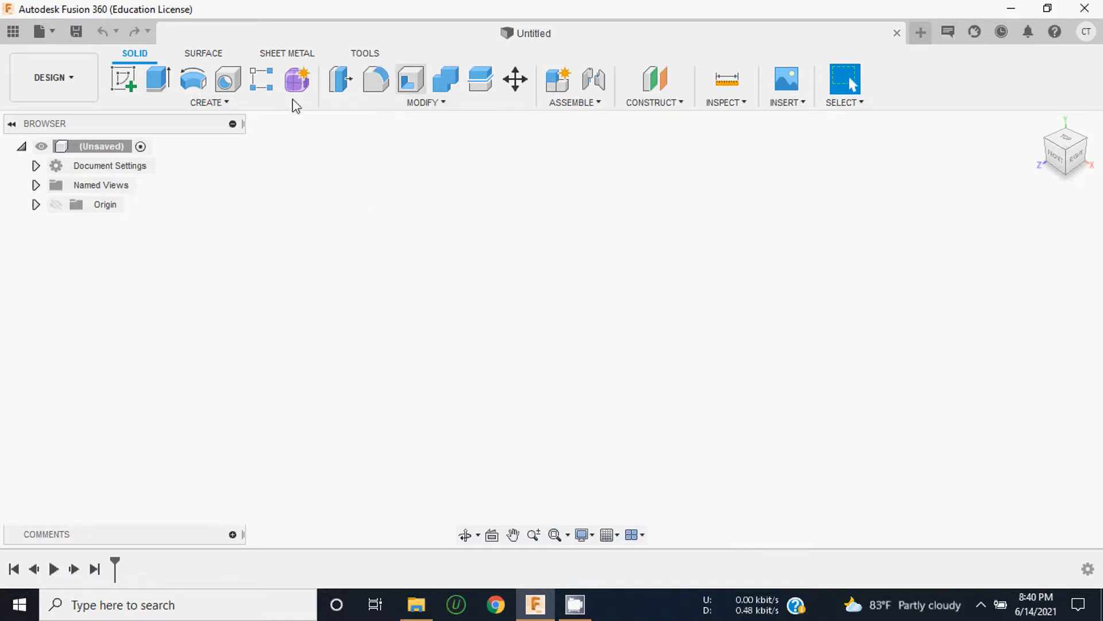
Show the origin geometry with its folder expanded and highlight the XY, XZ and YZ planes
mouse_move(1065, 159)
mouse_down()
mouse_move(1076, 147)
mouse_move(1028, 158)
mouse_move(1067, 148)
mouse_up()
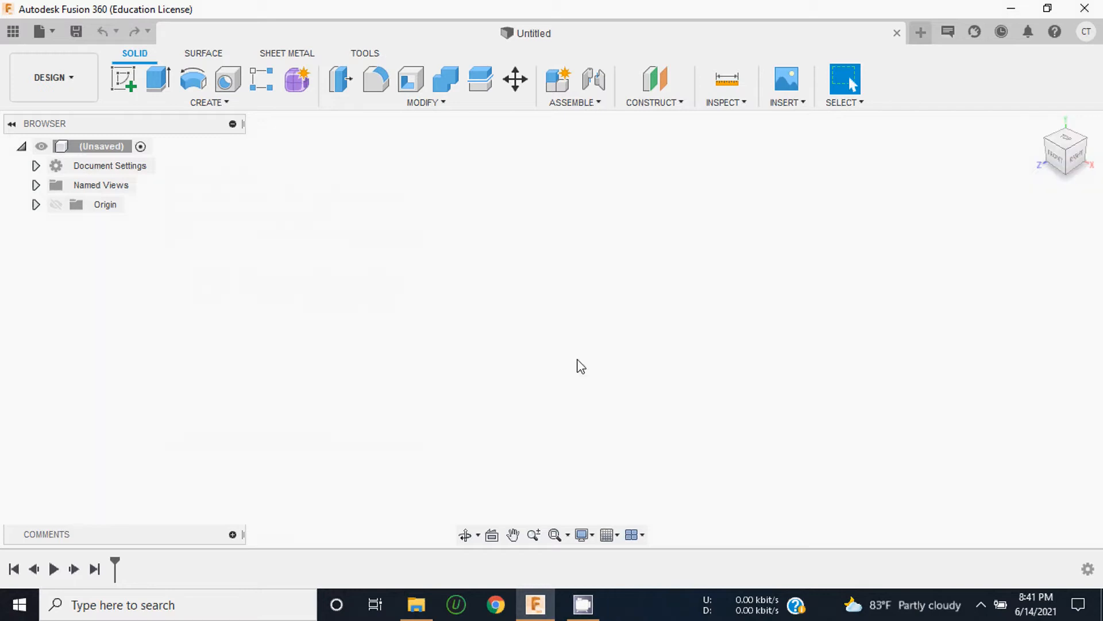
click(56, 205)
click(36, 204)
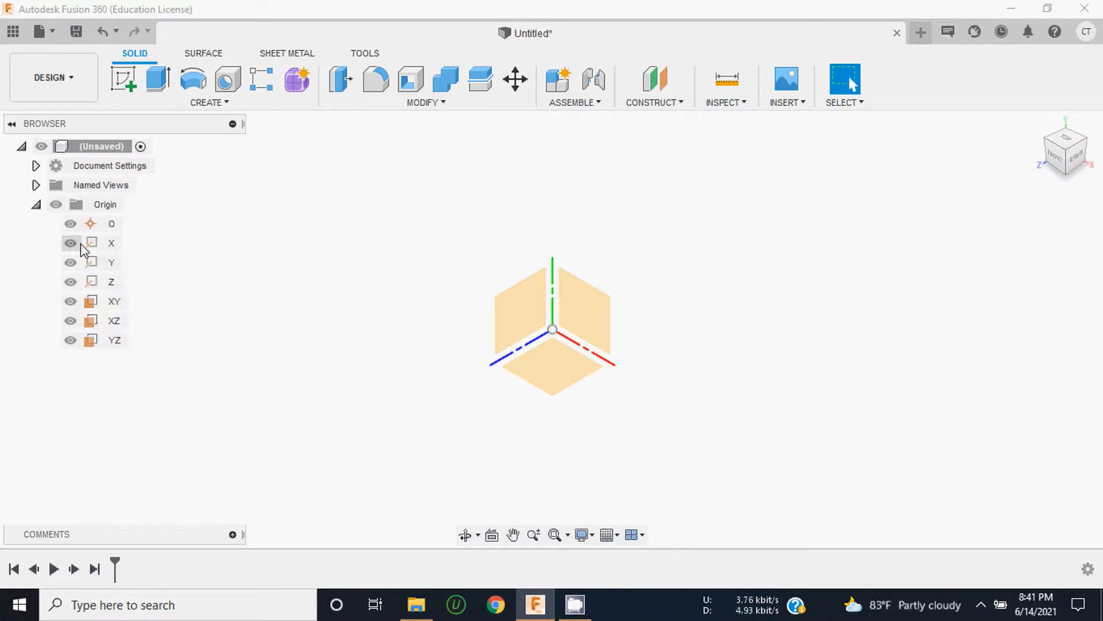
click(115, 301)
click(115, 321)
click(119, 342)
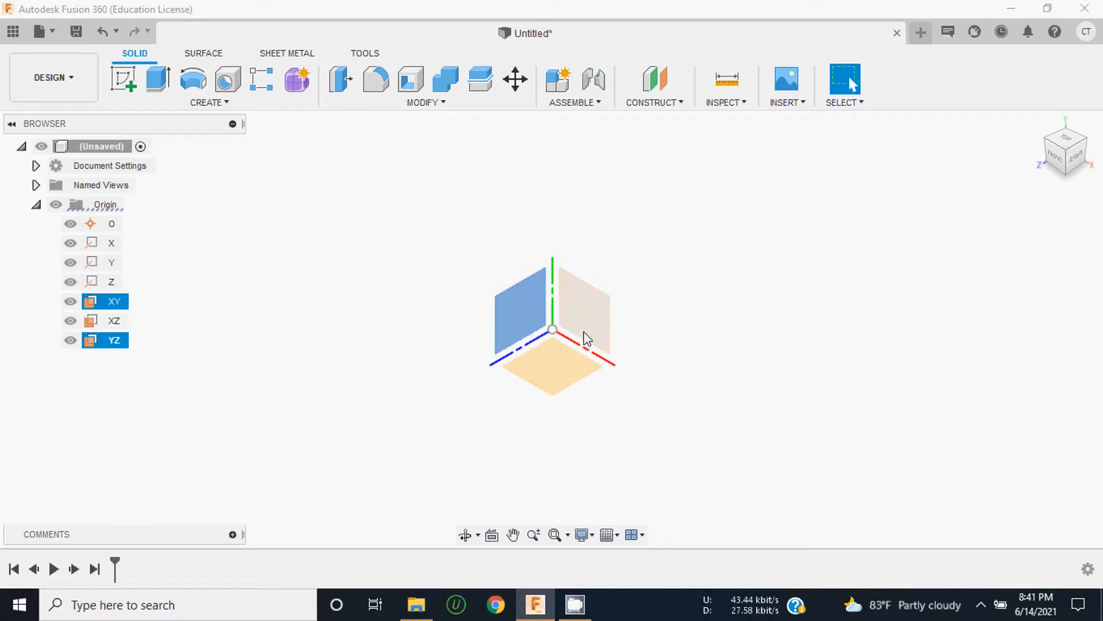
Select the XY plane, face it from the front, and create a new sketch on it
mouse_move(1051, 156)
mouse_down()
mouse_move(1040, 146)
mouse_move(1059, 167)
mouse_move(1042, 138)
mouse_move(1063, 146)
mouse_move(1055, 167)
mouse_up()
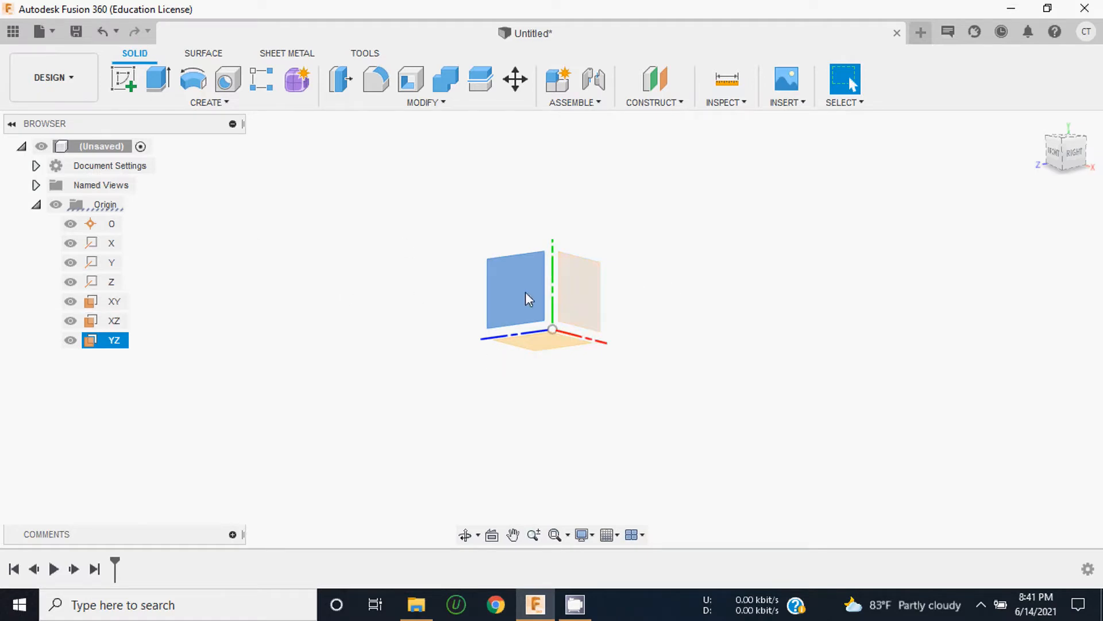
click(580, 305)
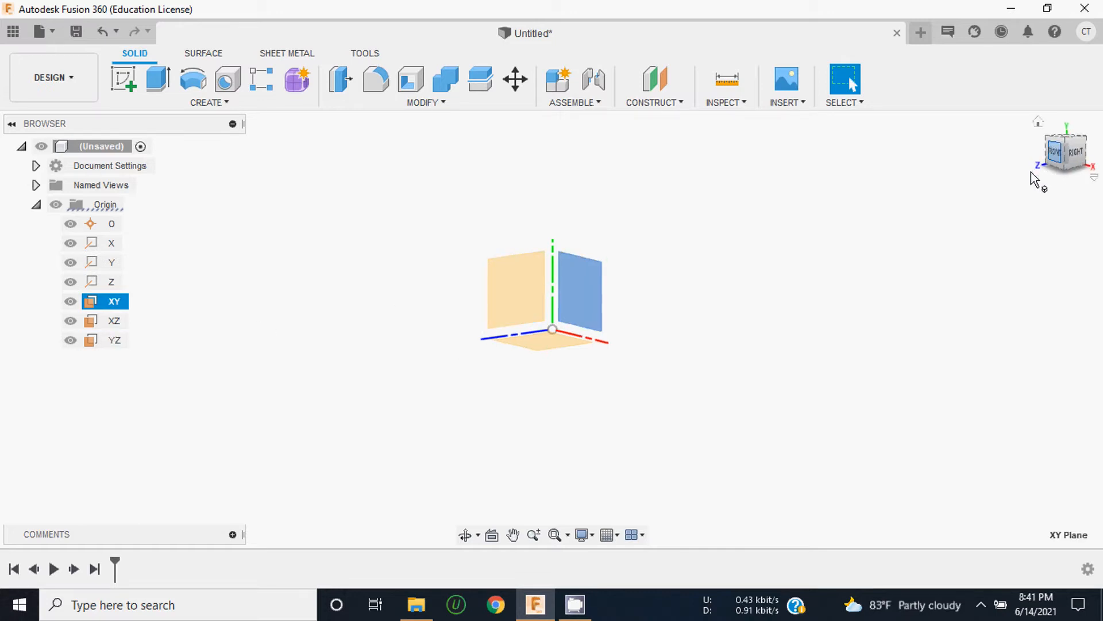
click(1051, 154)
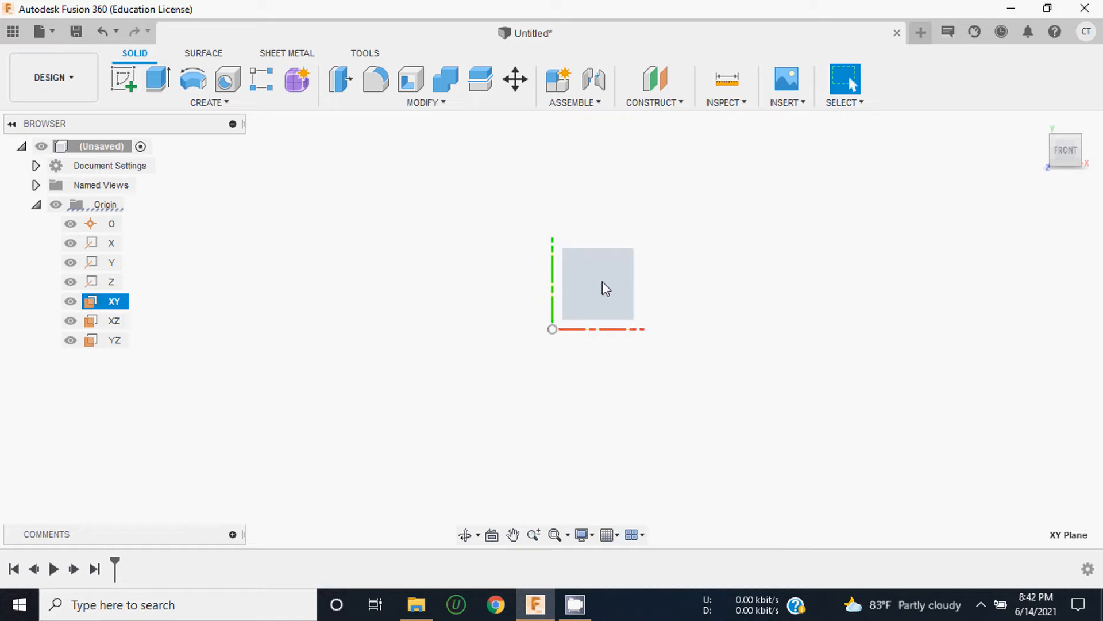
click(208, 105)
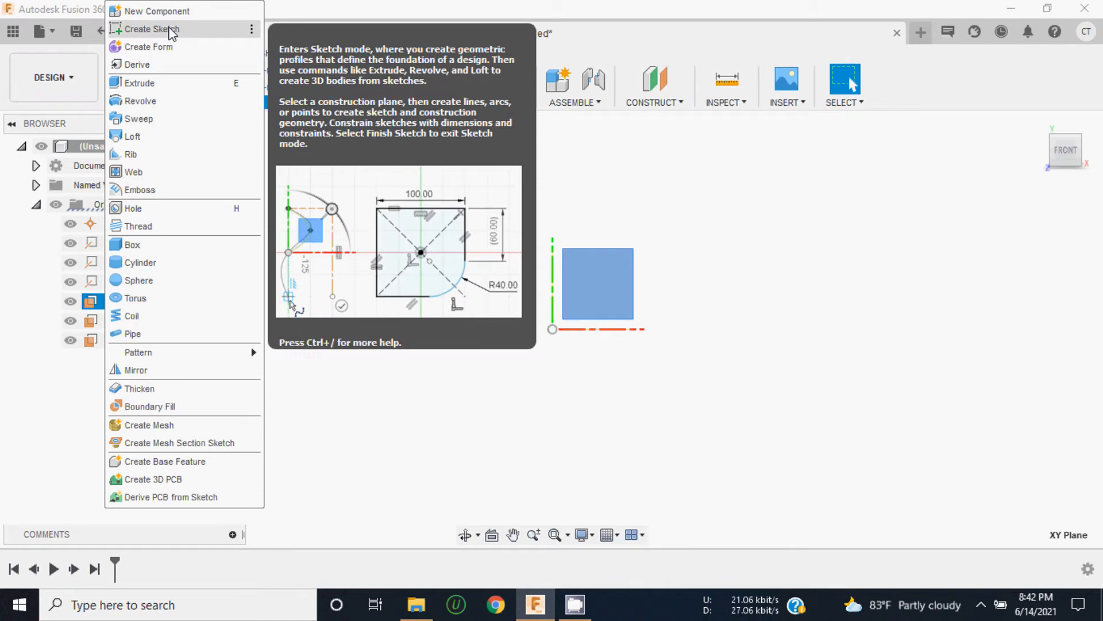
click(170, 30)
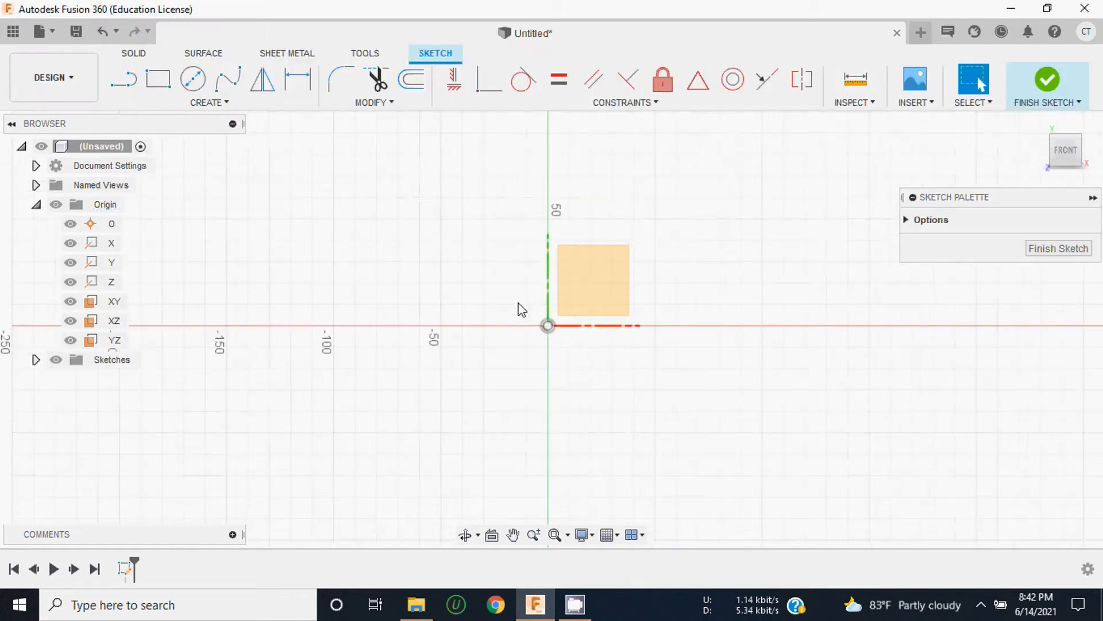
scroll(518, 303, down, 1)
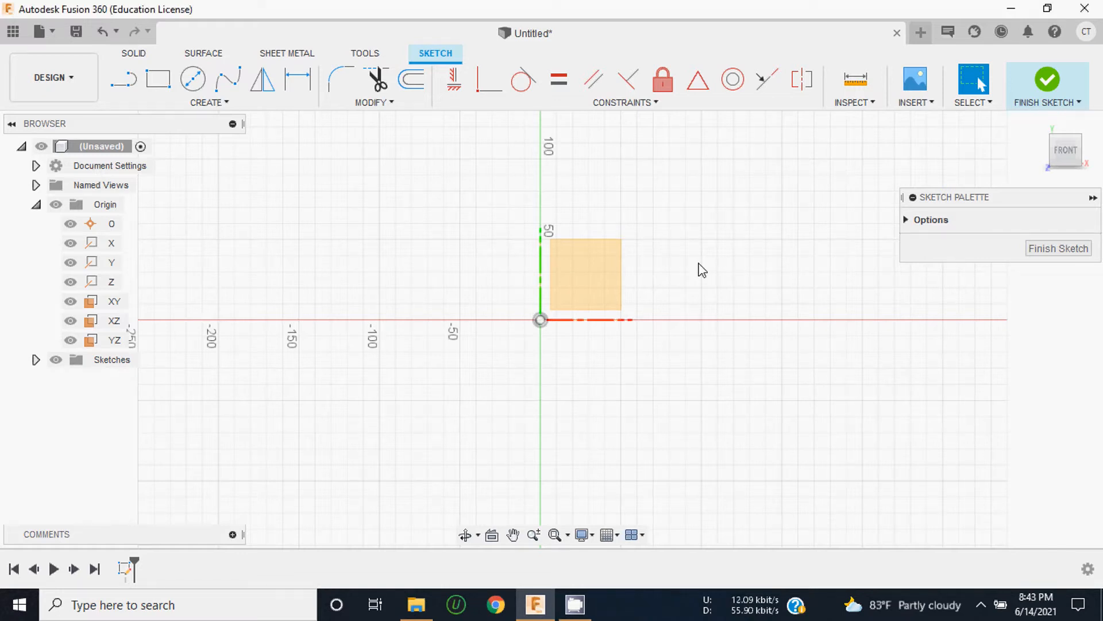
click(158, 79)
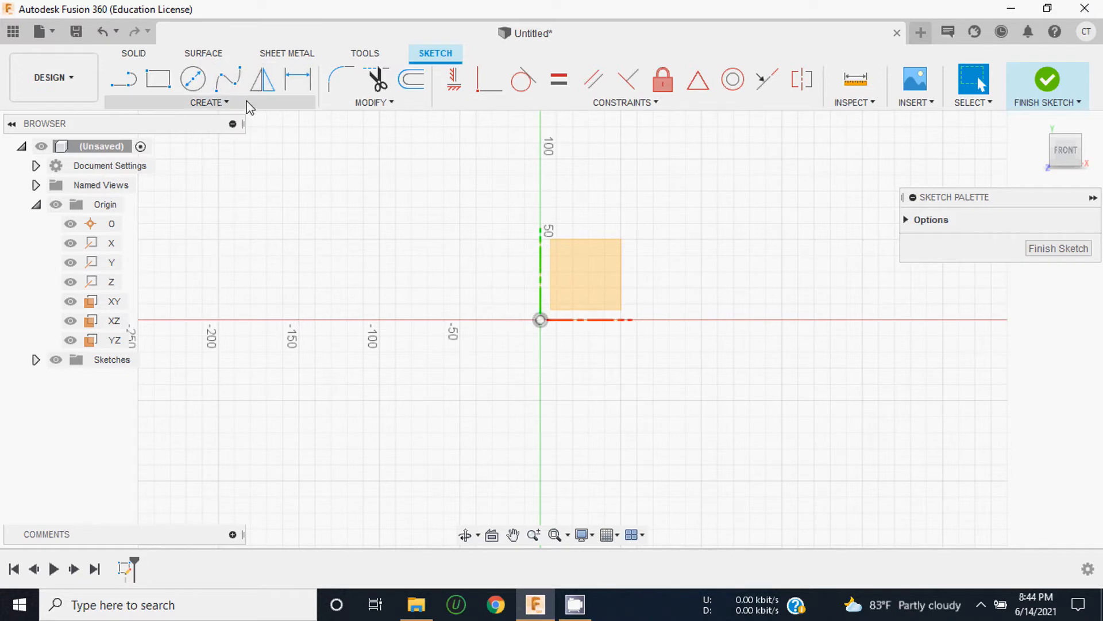
click(208, 104)
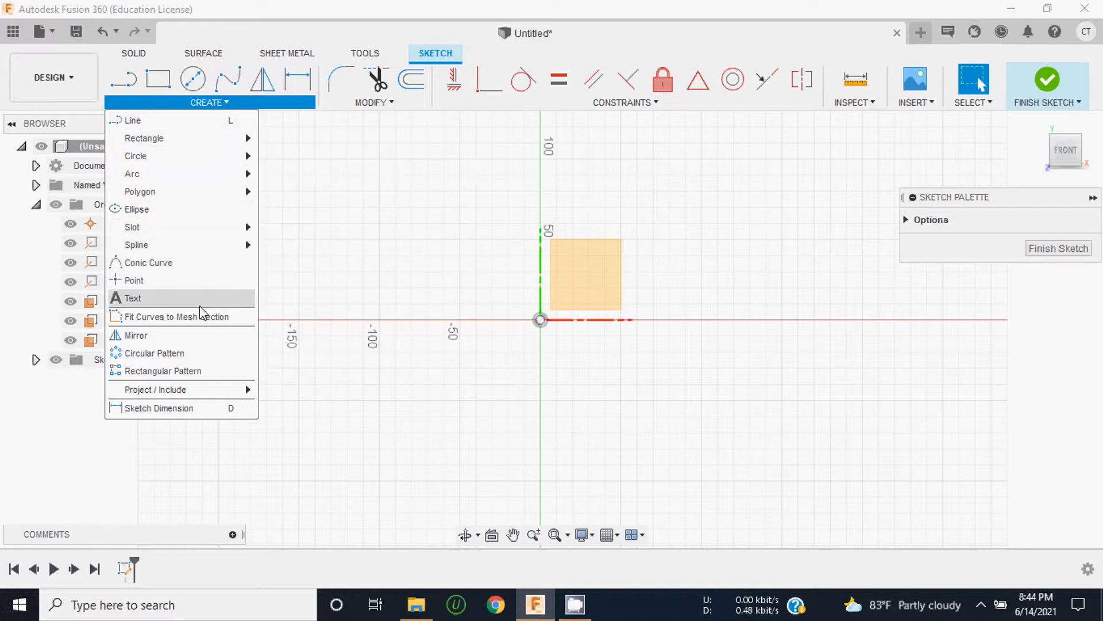
click(504, 277)
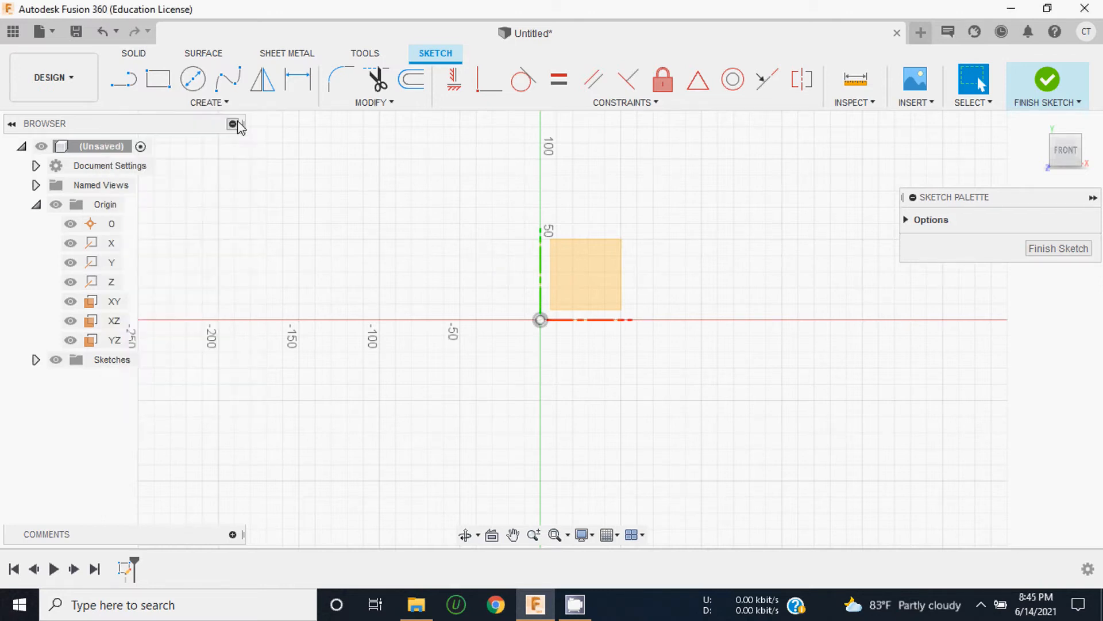
Start a line to the upper left of the origin and set its angle to 20 degrees
click(199, 104)
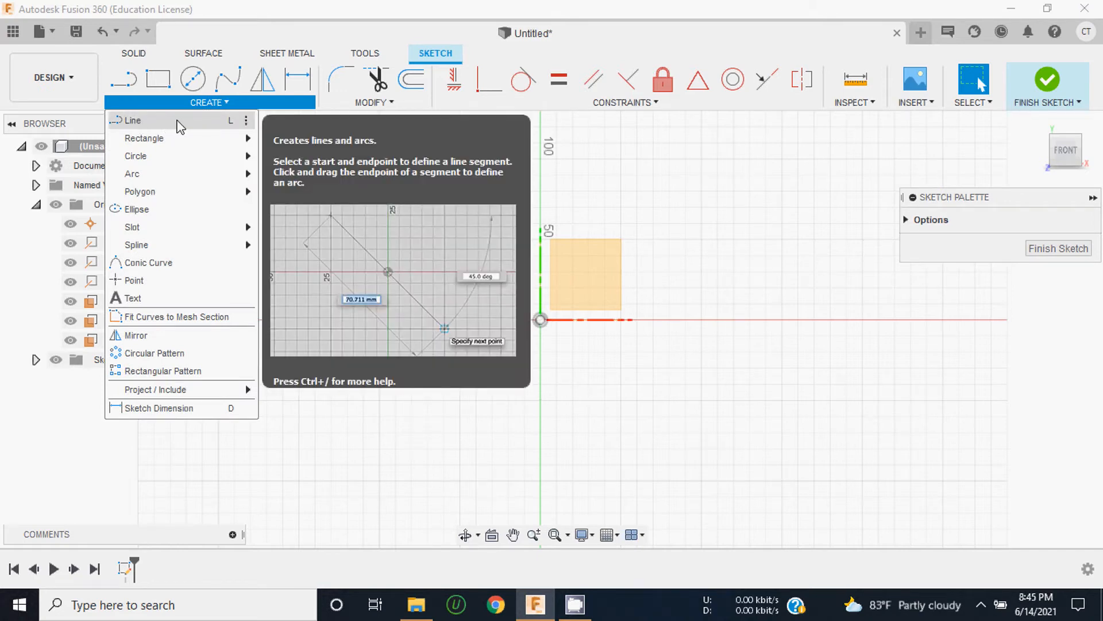
click(181, 126)
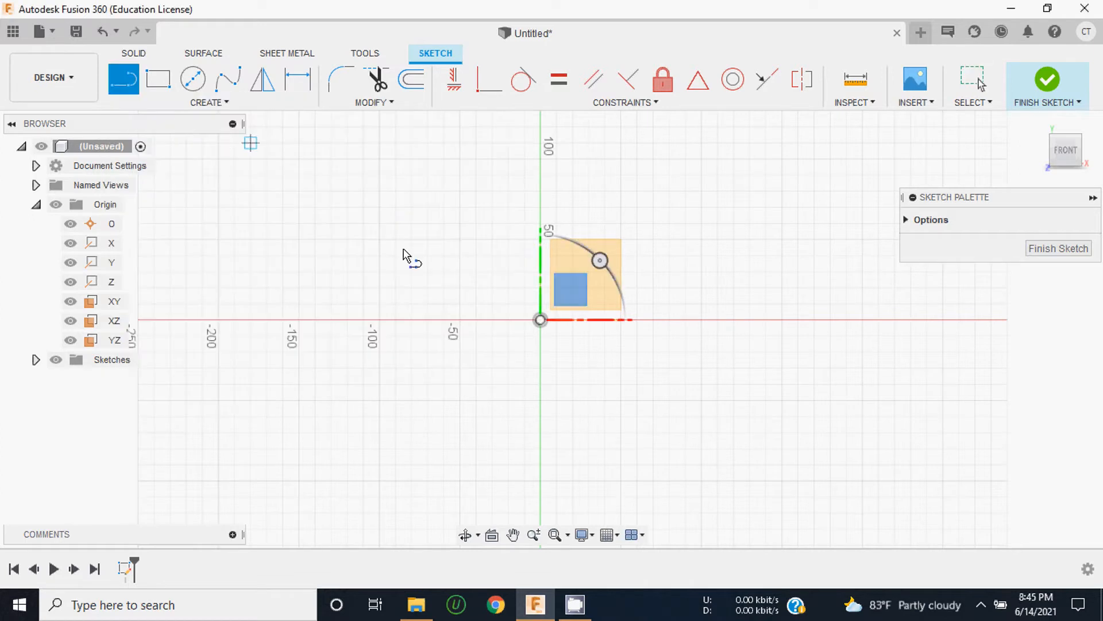
click(298, 239)
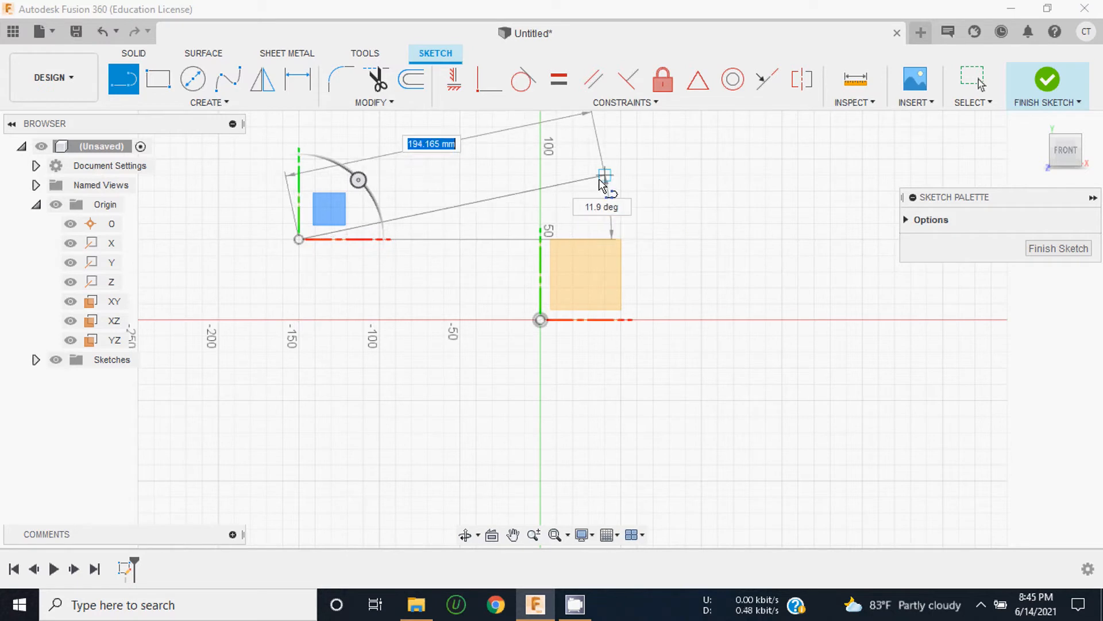
key(Tab)
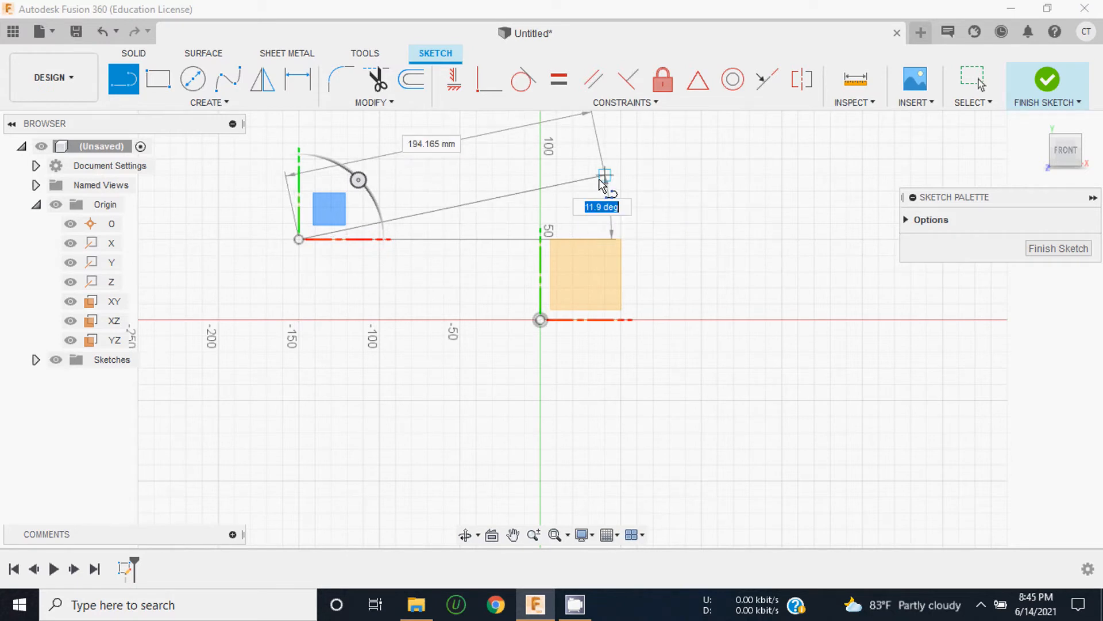
key(Tab)
key(Tab)
text(2)
key(Tab)
key(Tab)
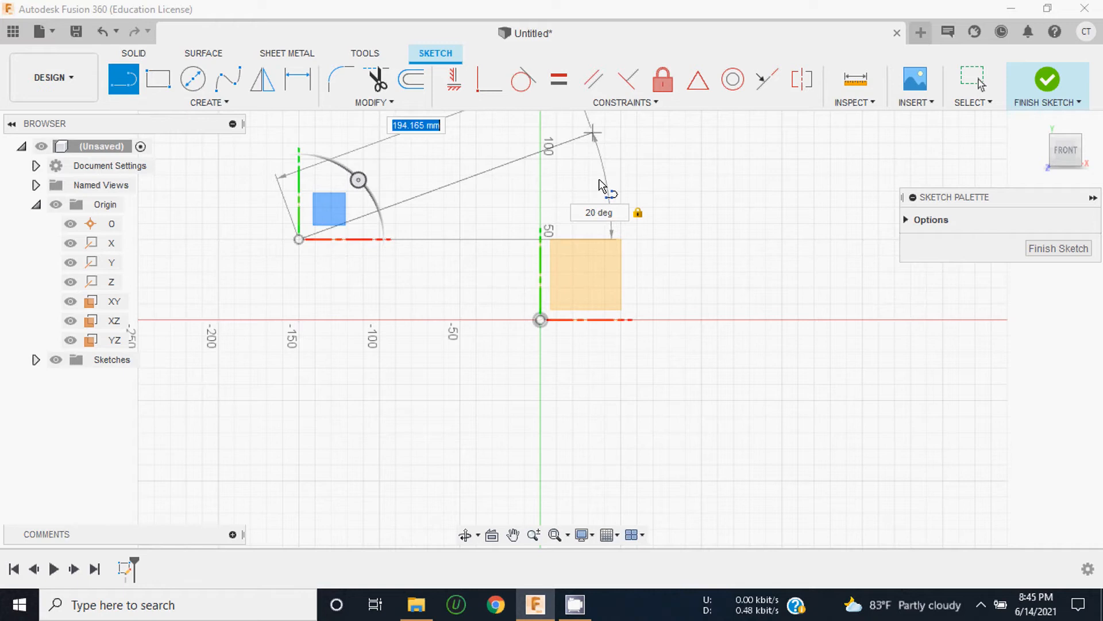
Set the line's length to 200 mm and place its endpoint below and to the right of the origin
text(20)
key(Return)
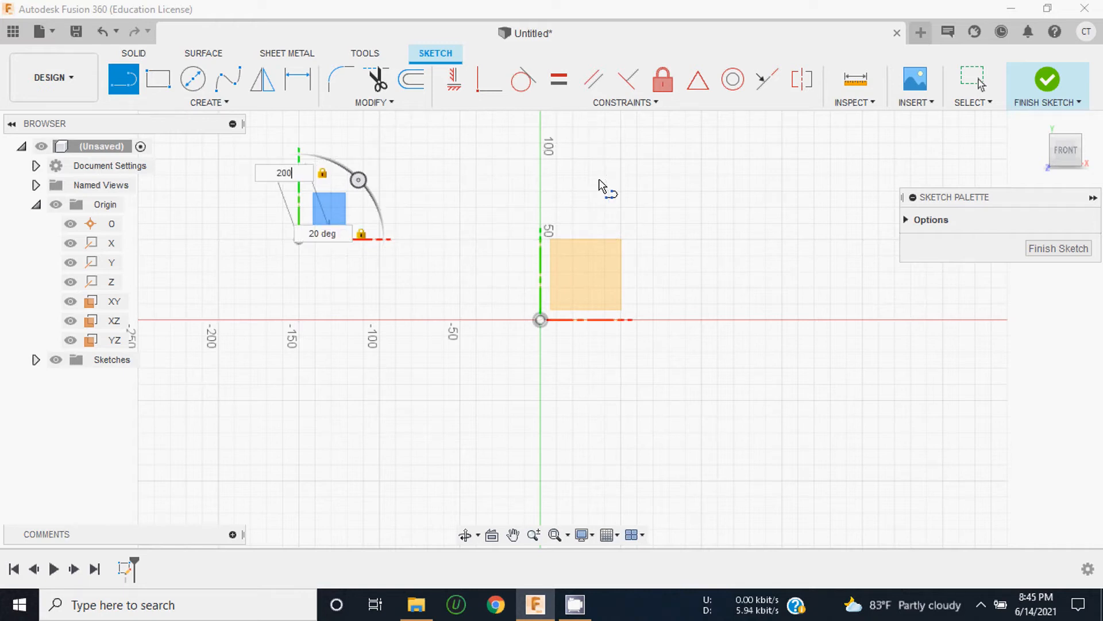
text(0)
key(Return)
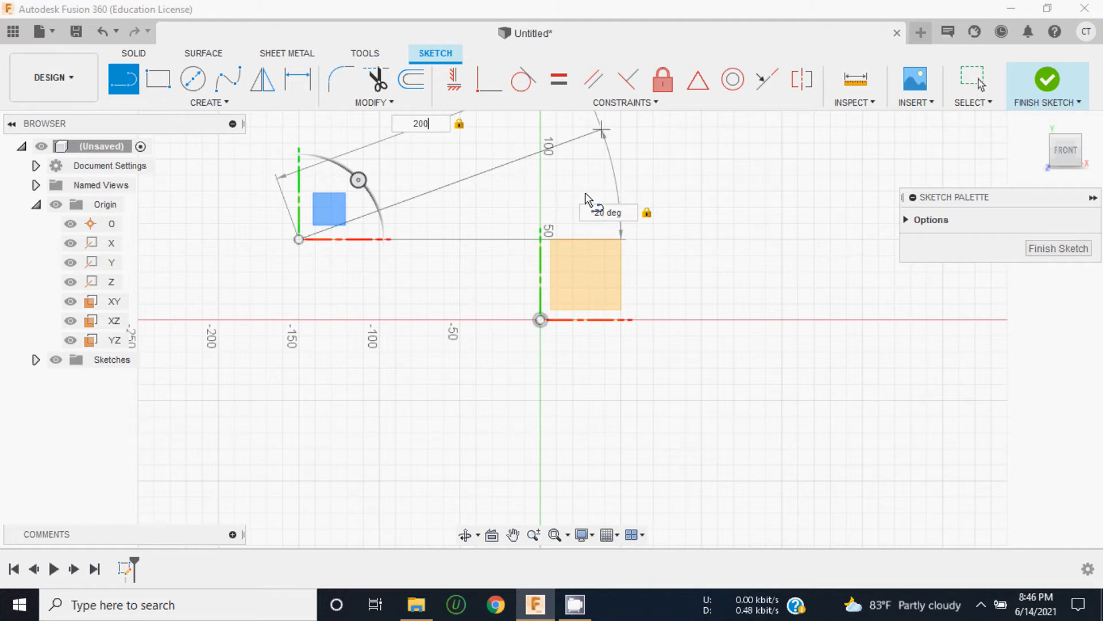
key(Tab)
key(Tab)
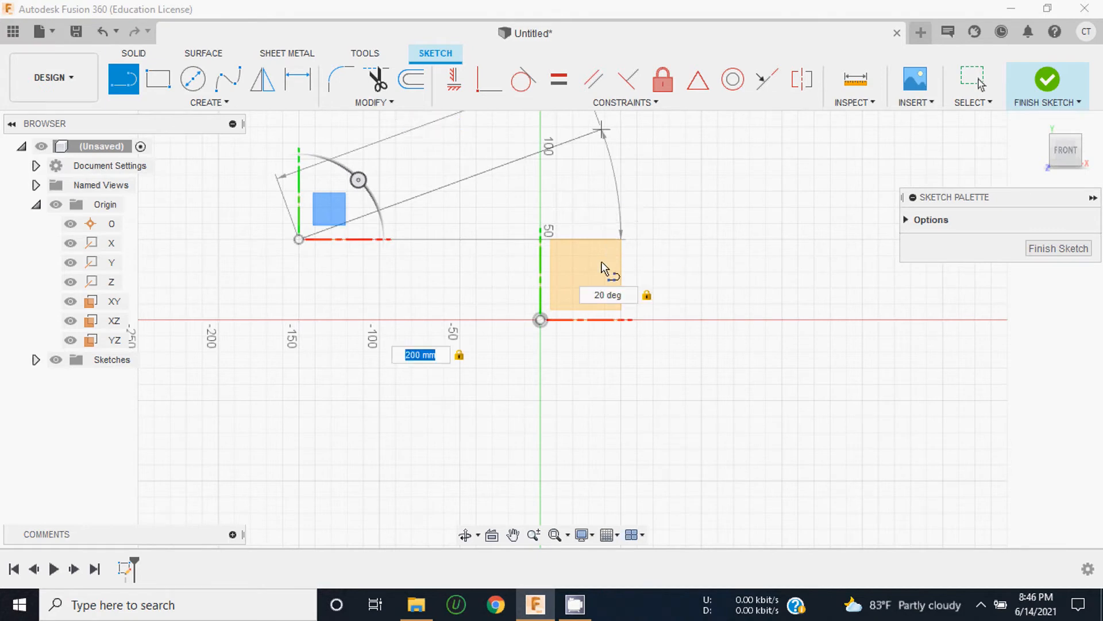
scroll(602, 262, down, 2)
scroll(567, 295, up, 2)
scroll(568, 297, up, 1)
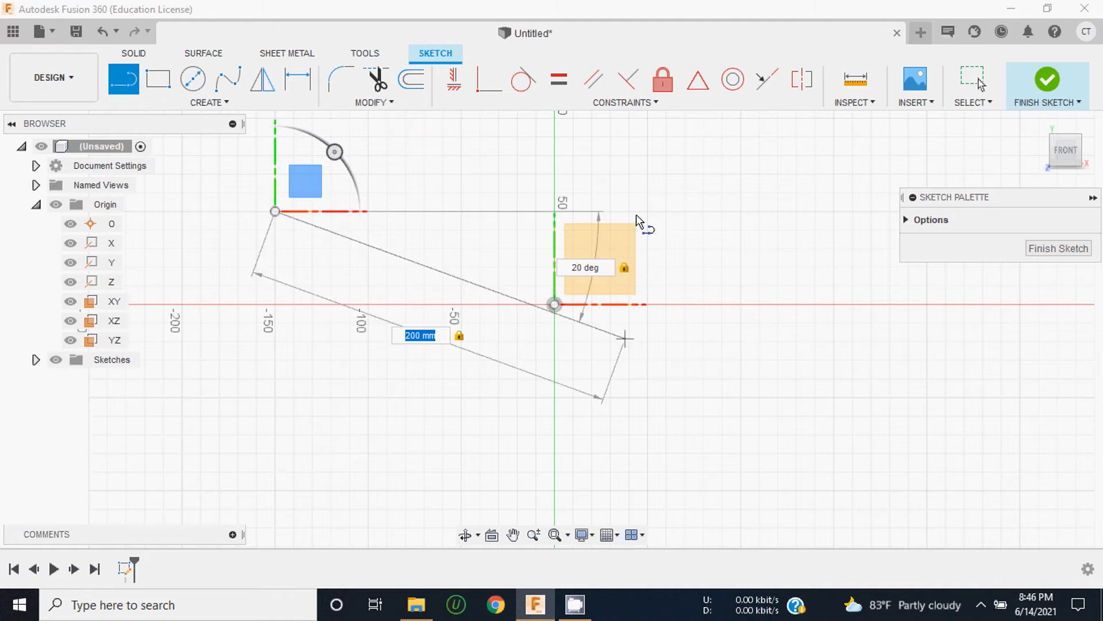
scroll(626, 249, down, 2)
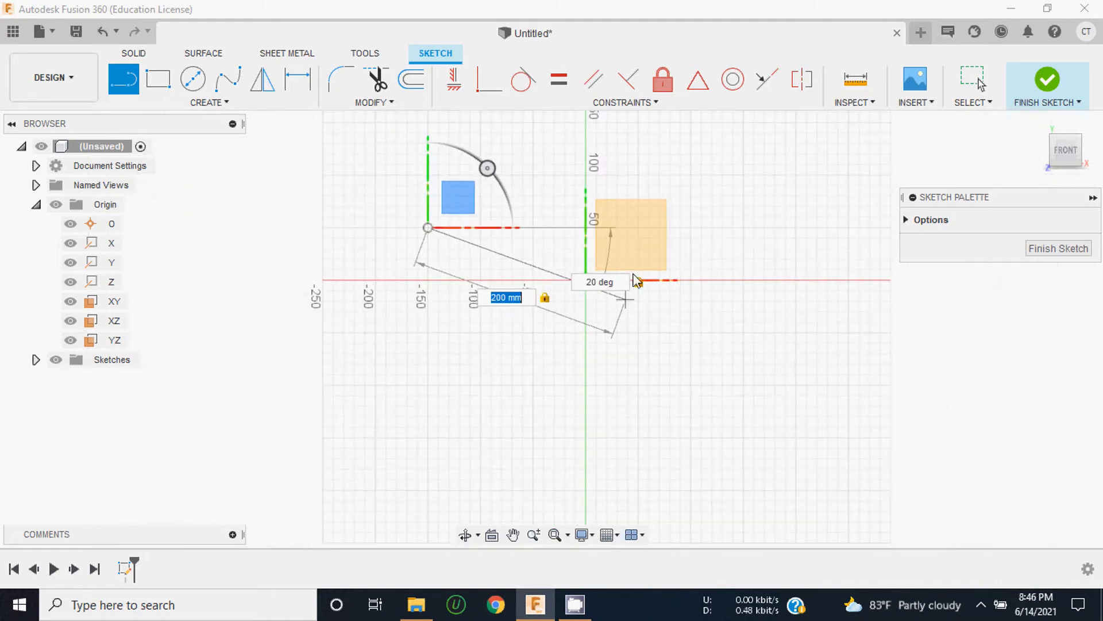
scroll(612, 230, up, 2)
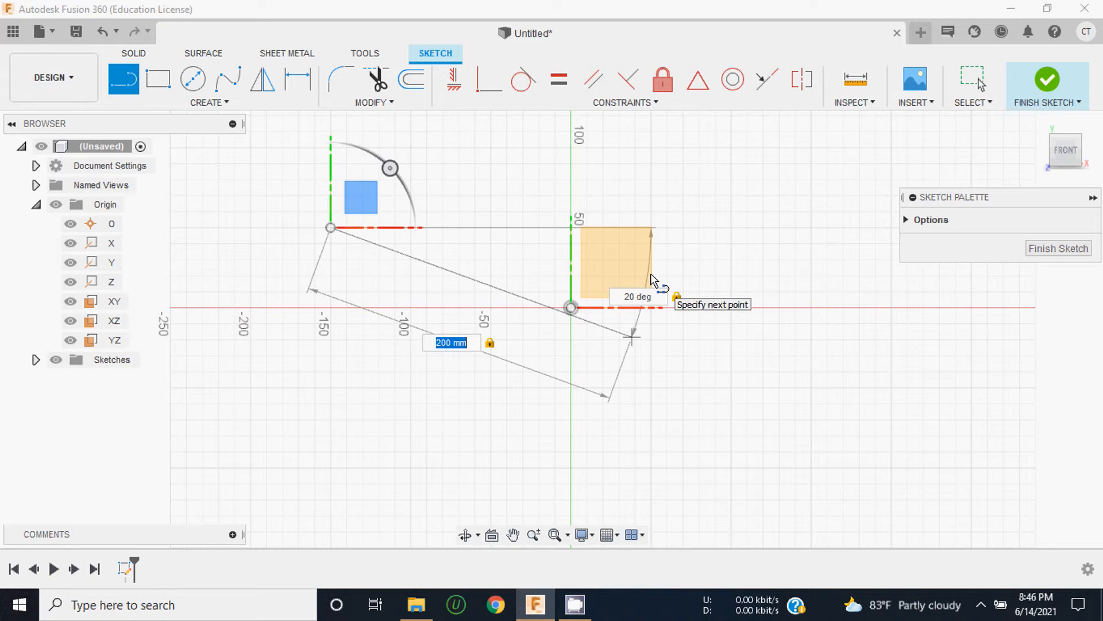
click(641, 345)
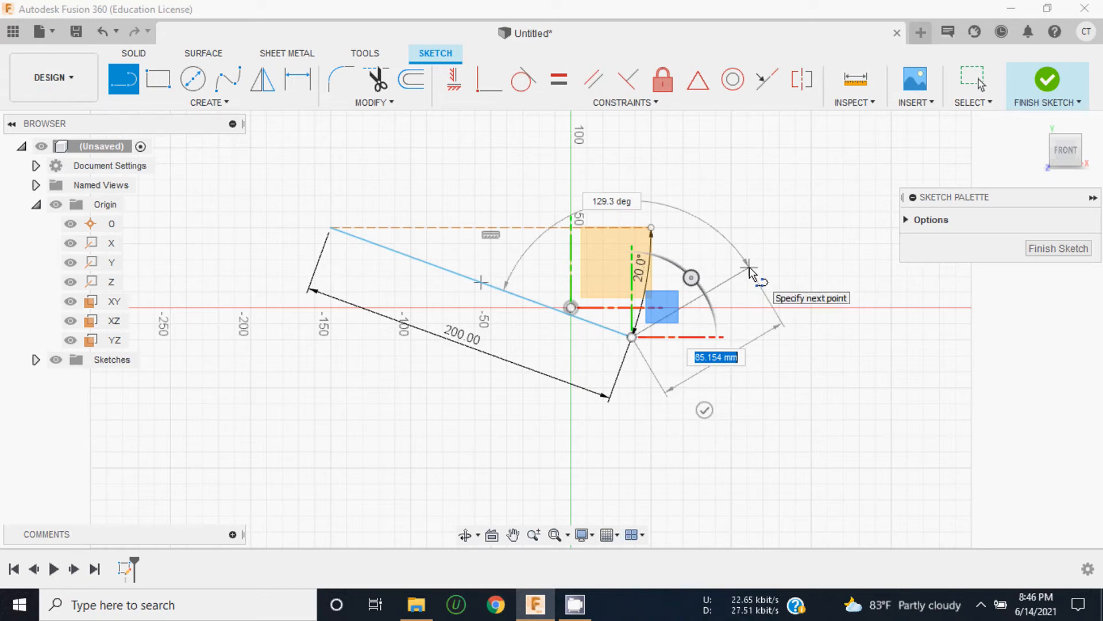
Add a second line segment about 85 mm long, rising to the right from the first line's lower end, and end the line chain
click(749, 268)
click(748, 267)
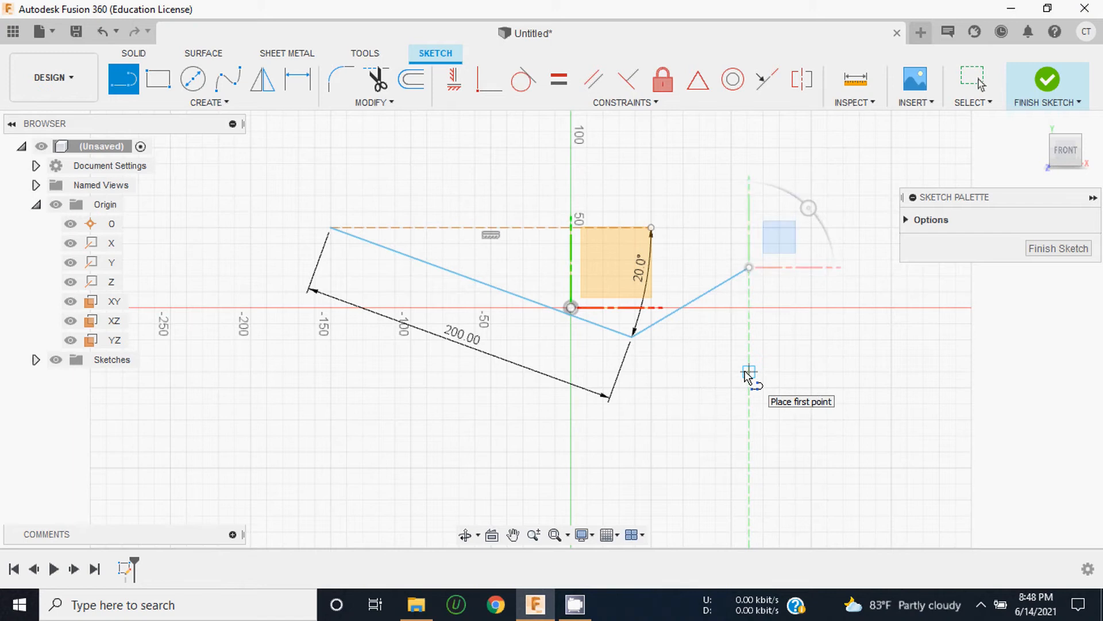
key(Escape)
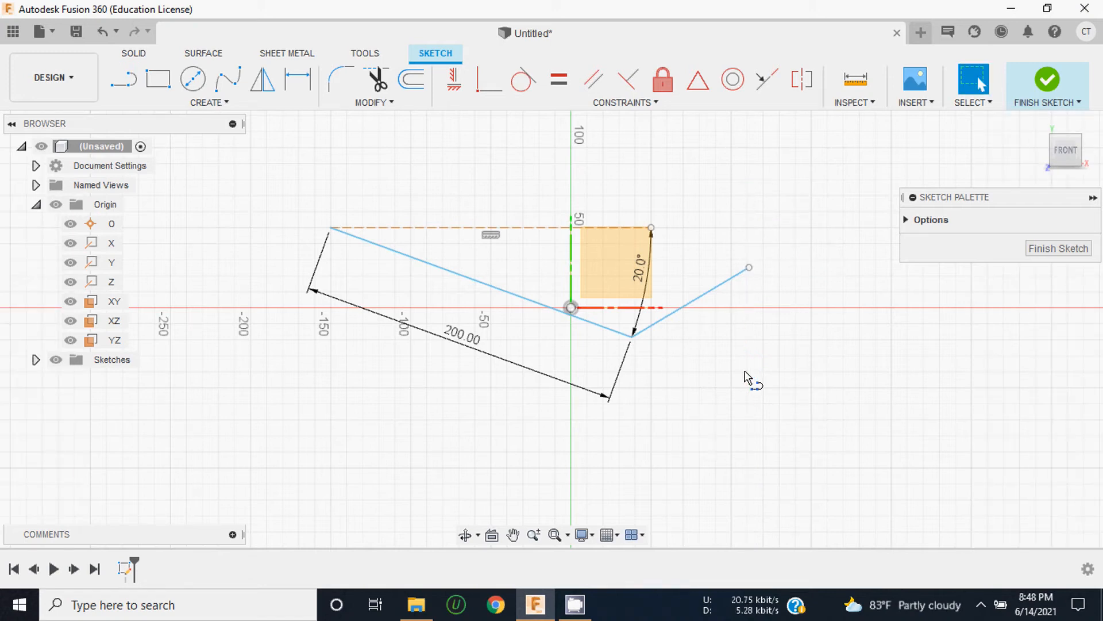
Undo both line segments so the sketch is empty
key(ctrl+z)
key(ctrl+z)
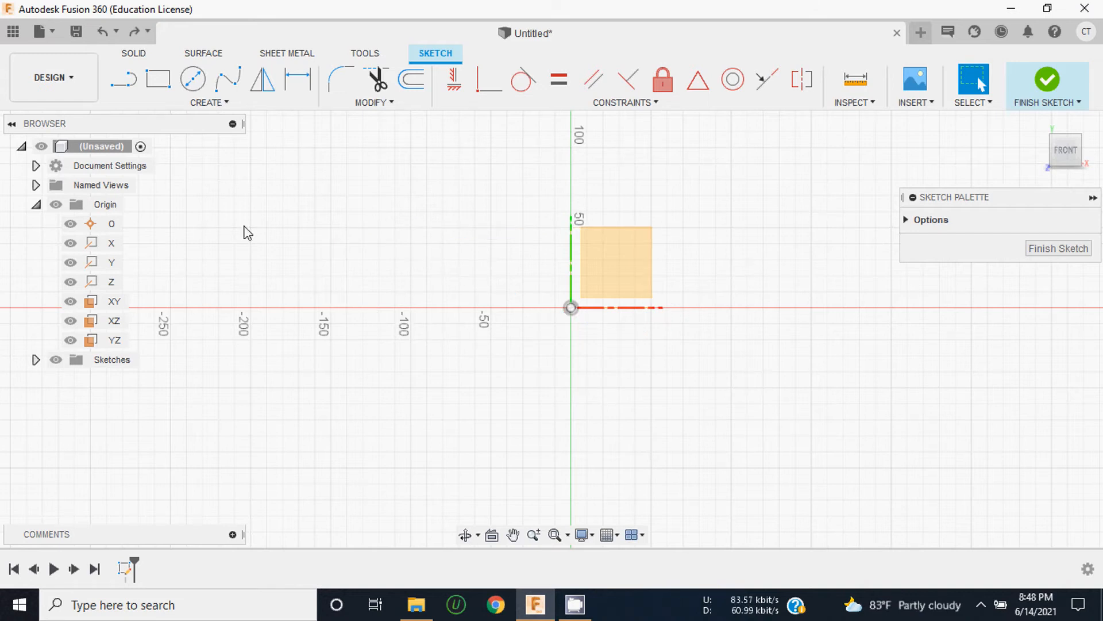
Draw a 2-point rectangle about 170 mm wide and 90 mm high enclosing the origin
click(193, 102)
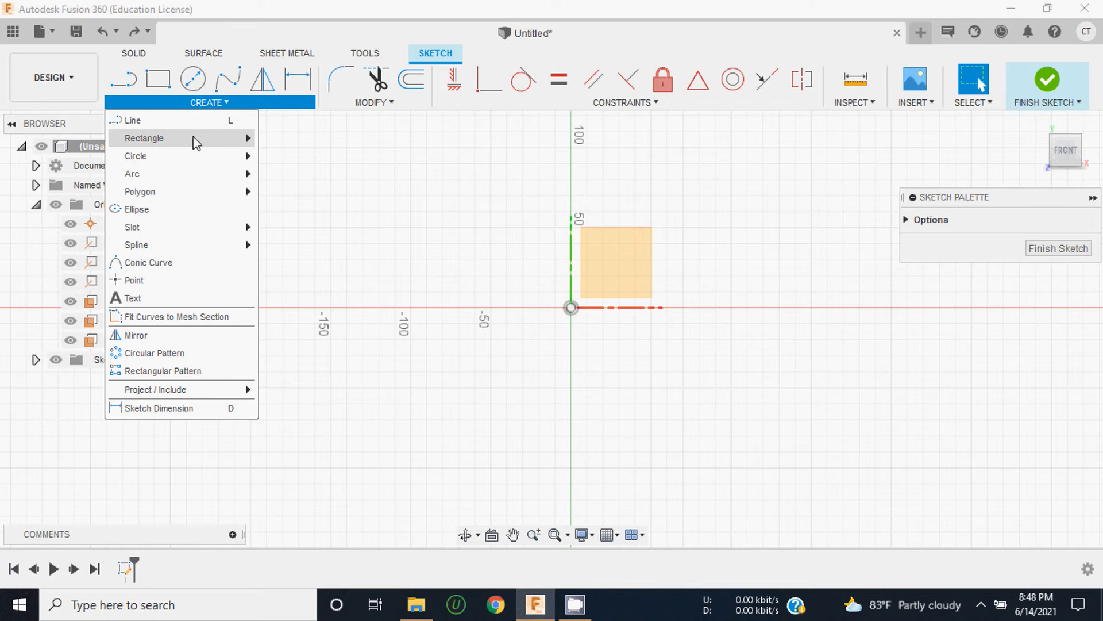
mouse_move(205, 141)
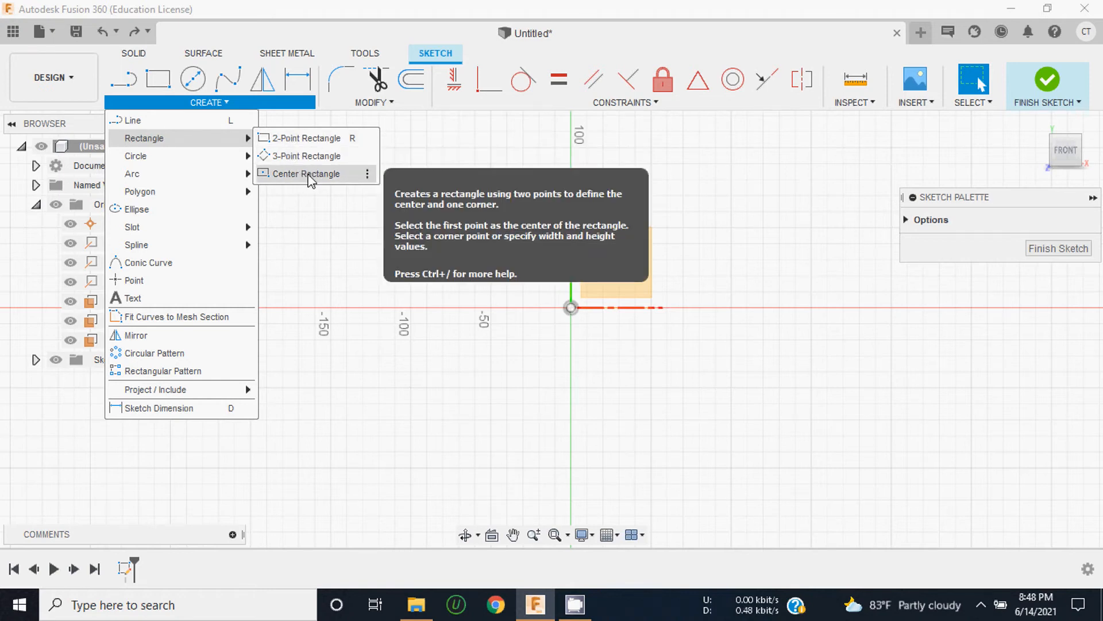
click(304, 139)
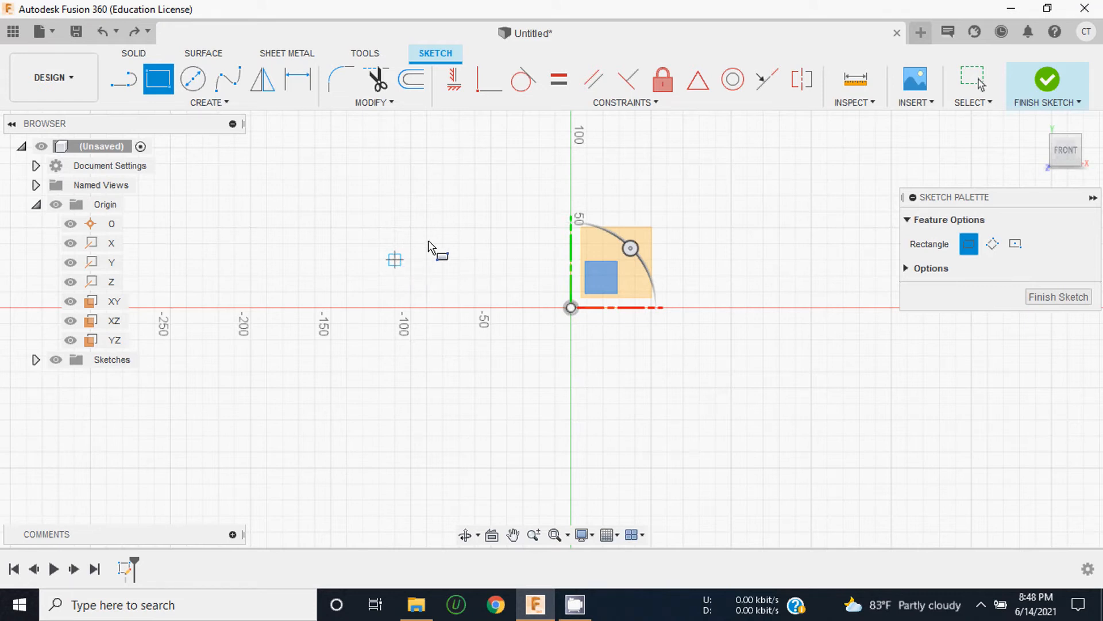
click(410, 244)
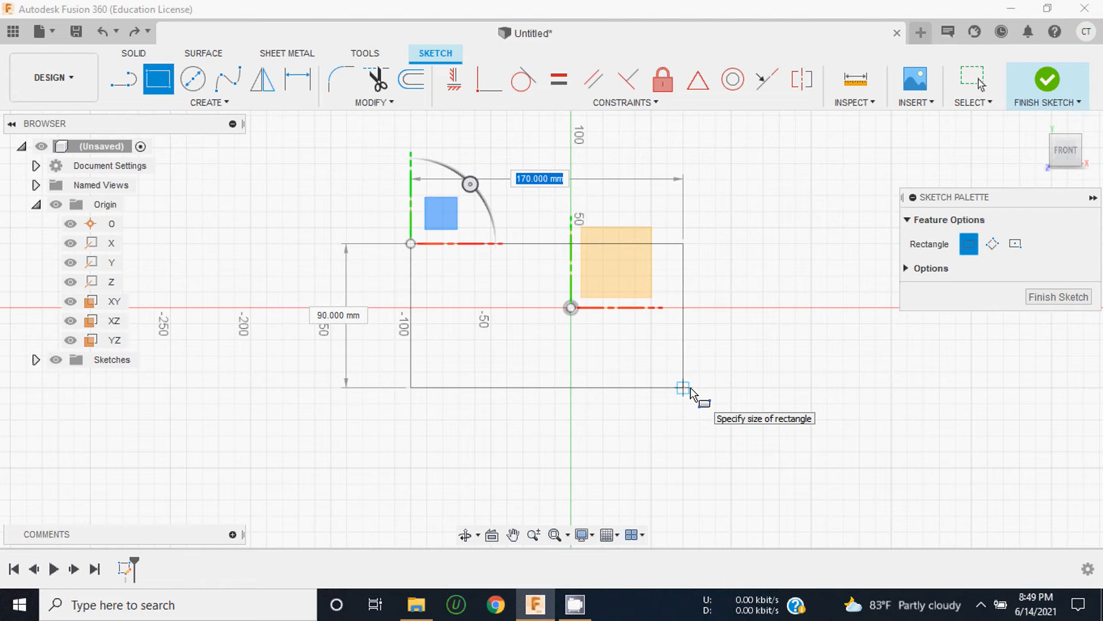
click(690, 389)
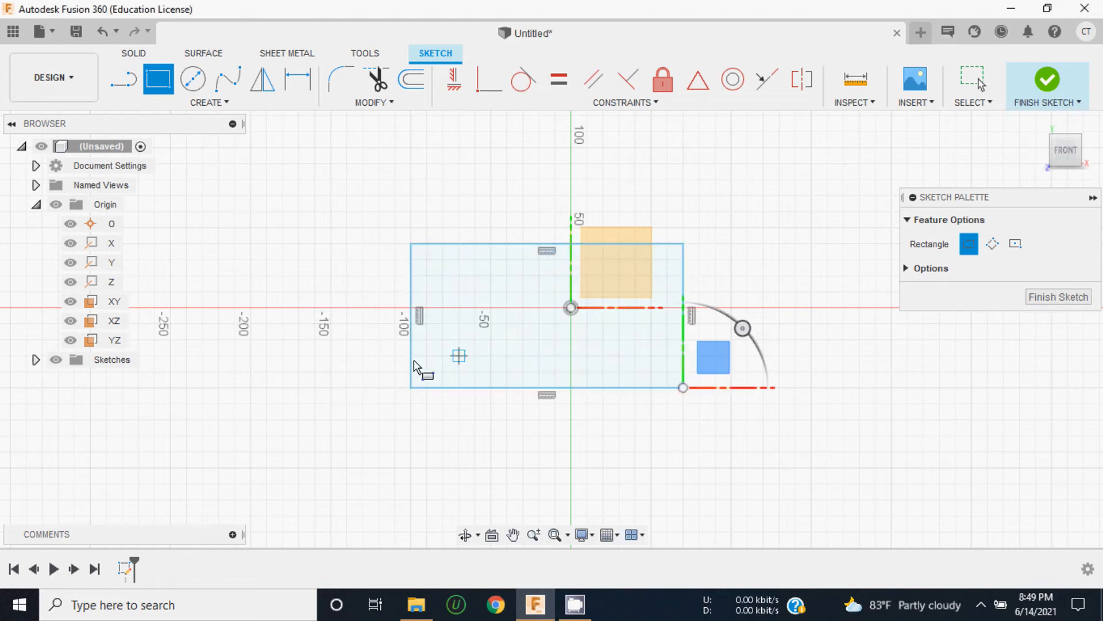
Start a 2-point rectangle to the left of the existing rectangle and set its width to 100 mm
click(219, 227)
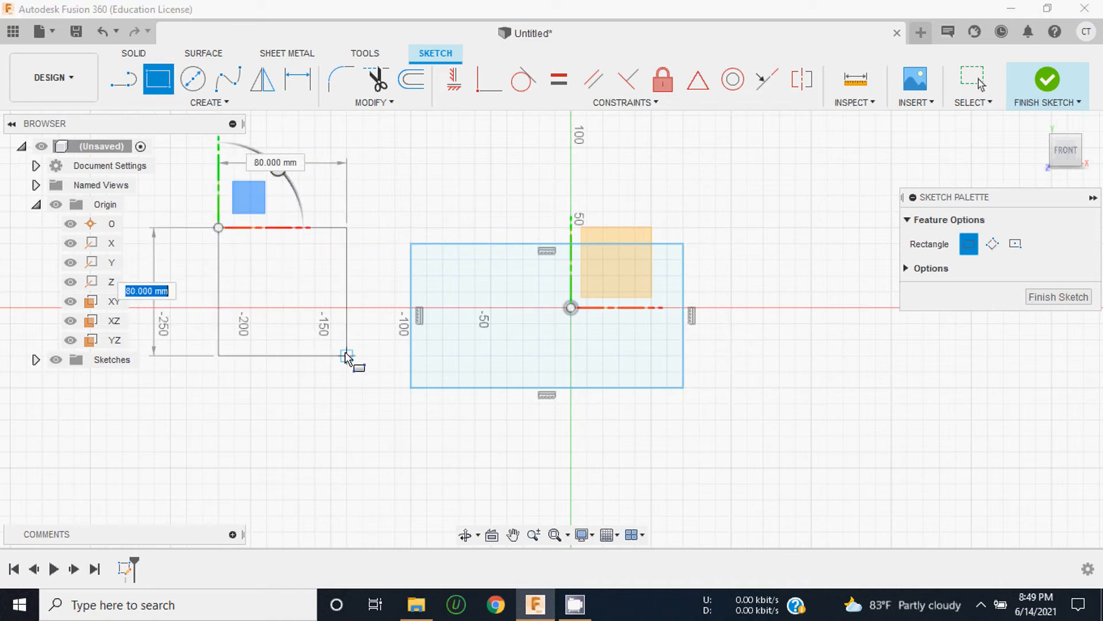
key(Tab)
key(Tab)
key(Tab)
key(Tab)
key(Tab)
text(1)
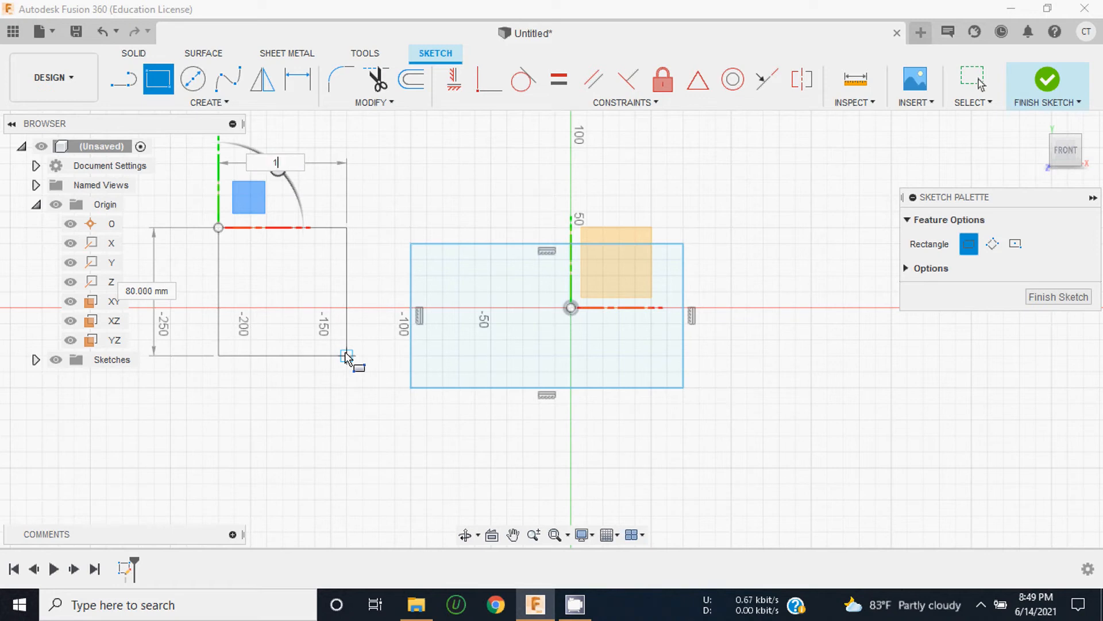
text(00)
key(Tab)
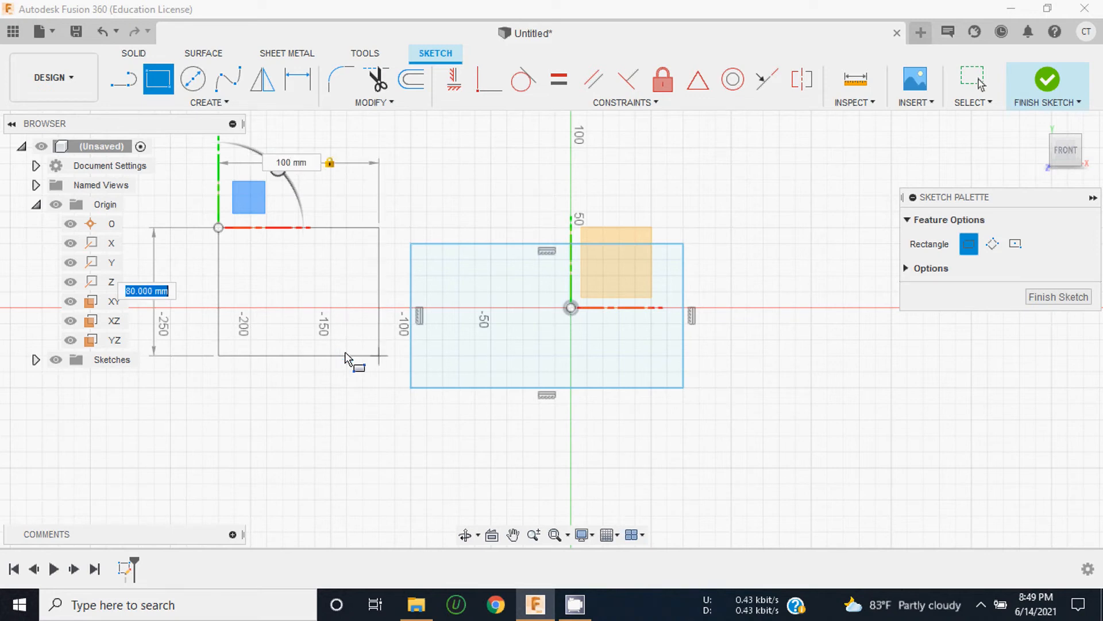
Set the new rectangle's height to 100 mm and place it below its starting corner
text(100)
key(Tab)
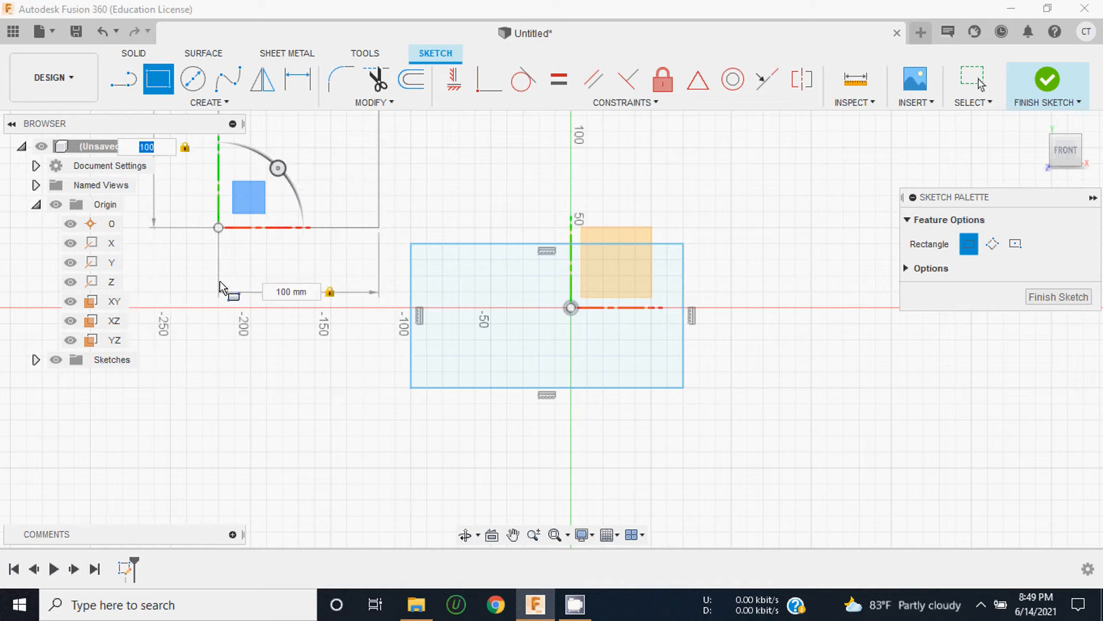
scroll(370, 344, down, 2)
scroll(370, 344, down, 1)
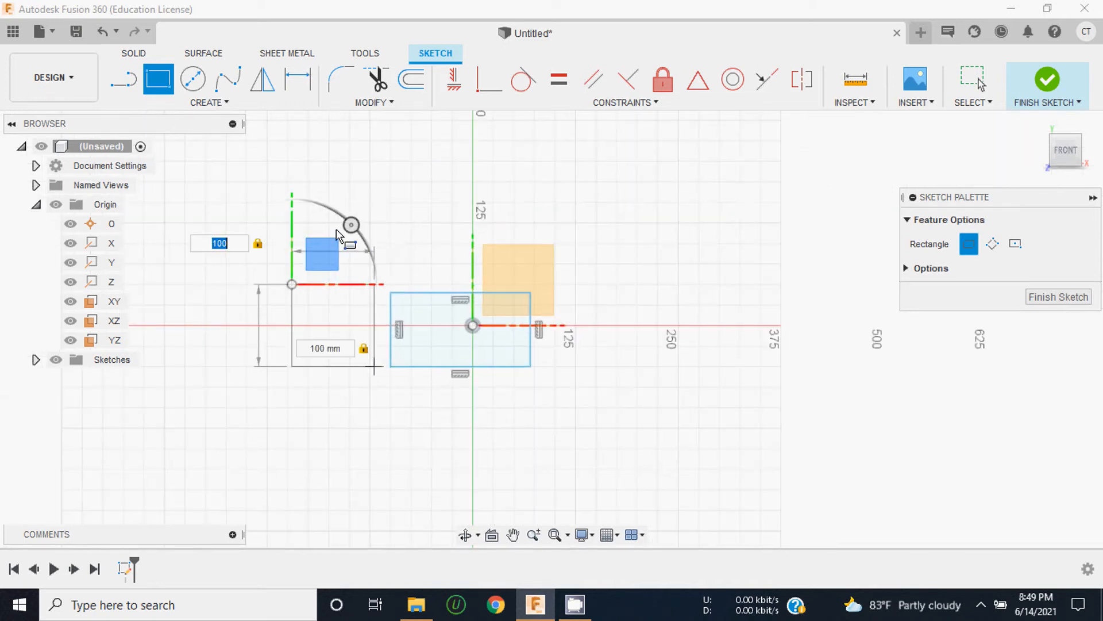
click(342, 313)
scroll(569, 412, up, 2)
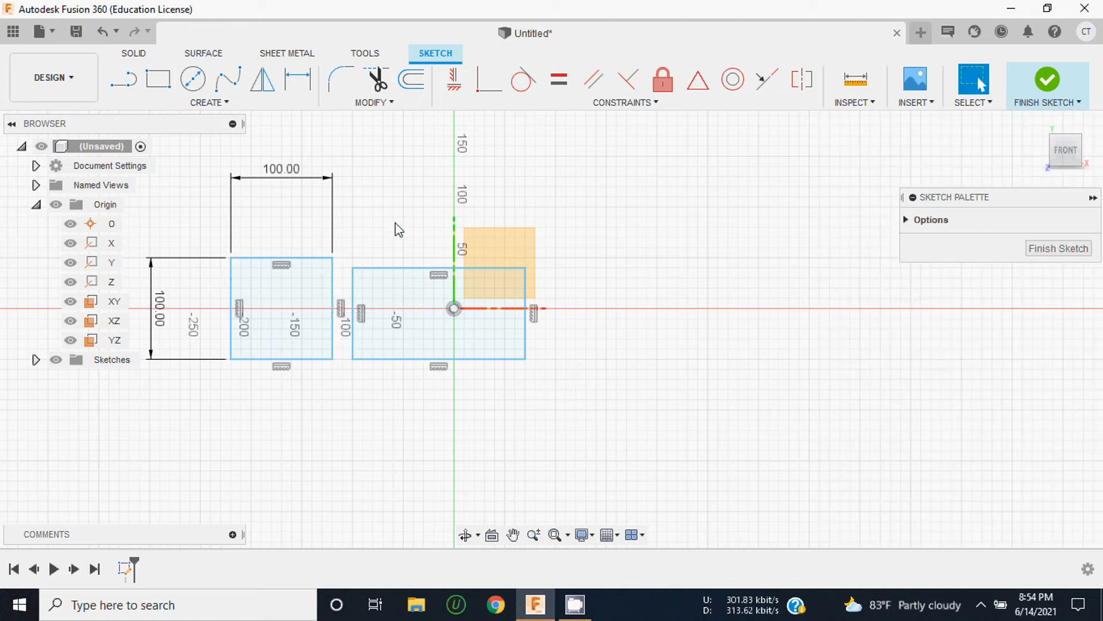
Undo both rectangles and draw a tilted 3-point rectangle whose lower edge slopes down to the right just above the origin
key(ctrl+z)
key(ctrl+z)
click(201, 103)
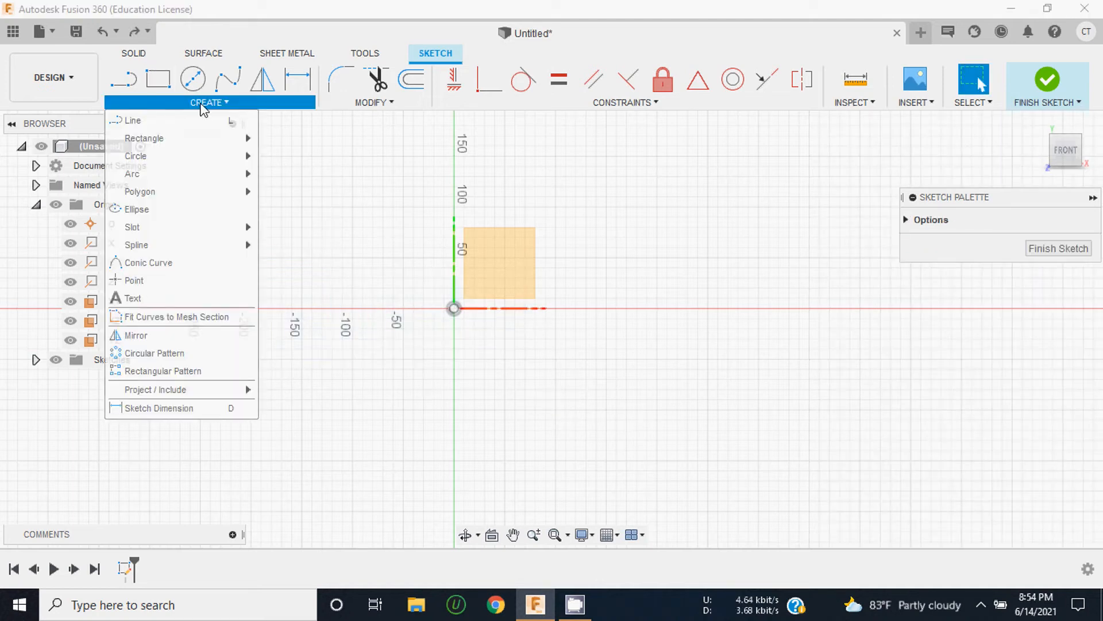
mouse_move(207, 141)
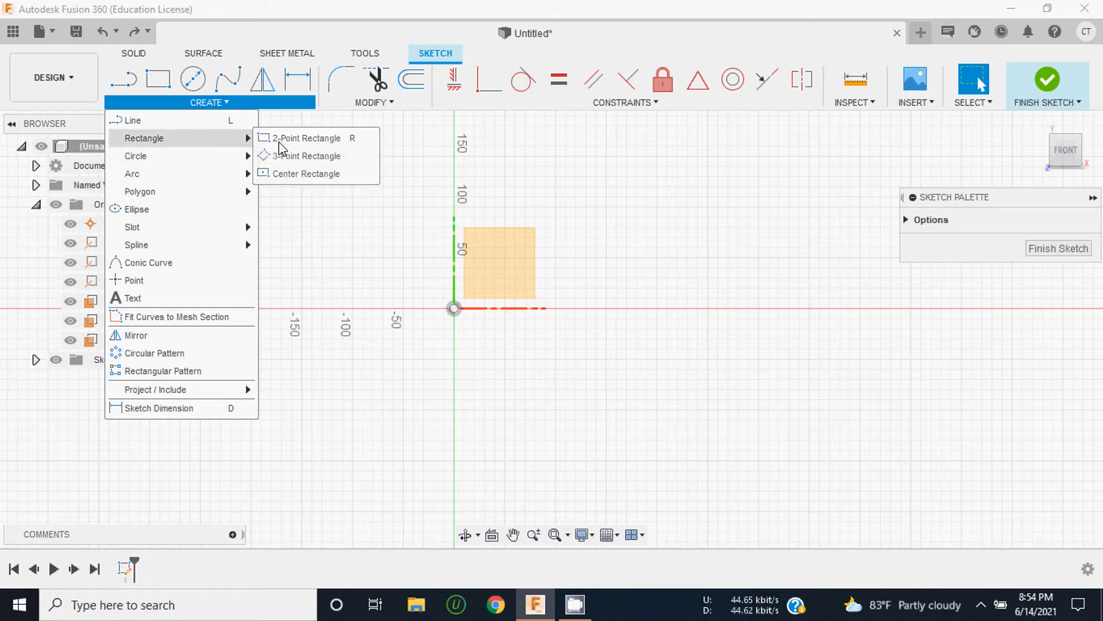
click(304, 157)
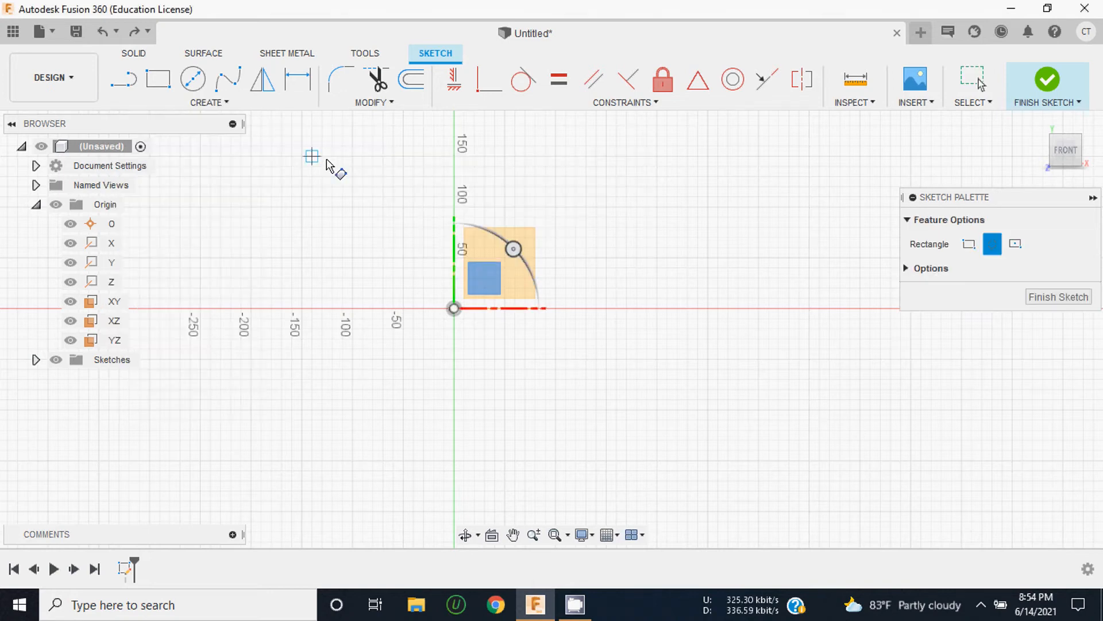
click(362, 227)
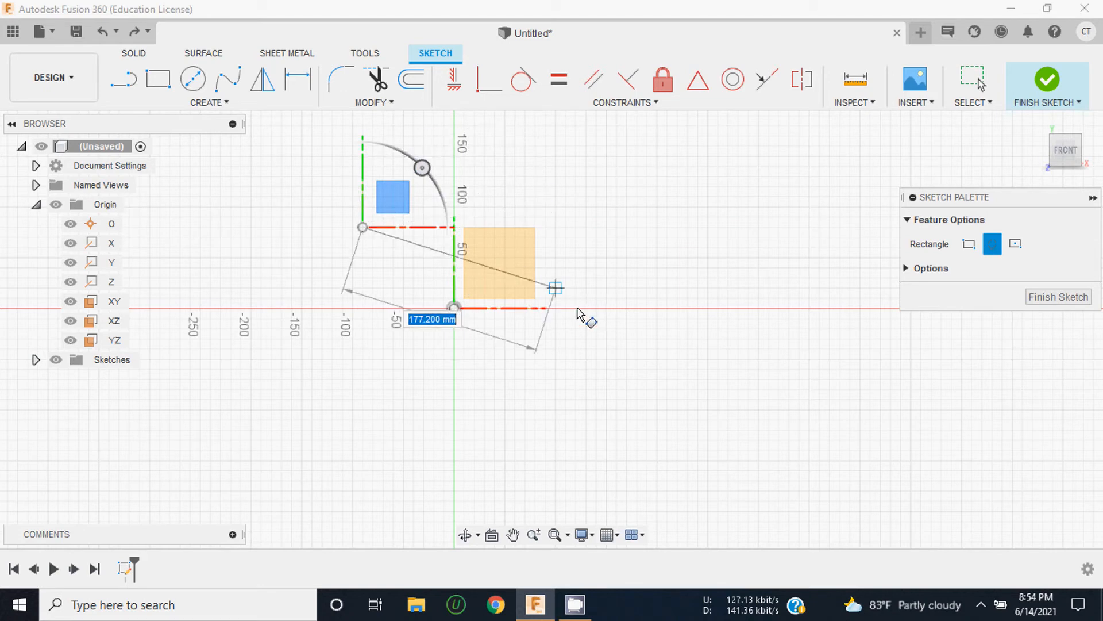
click(565, 329)
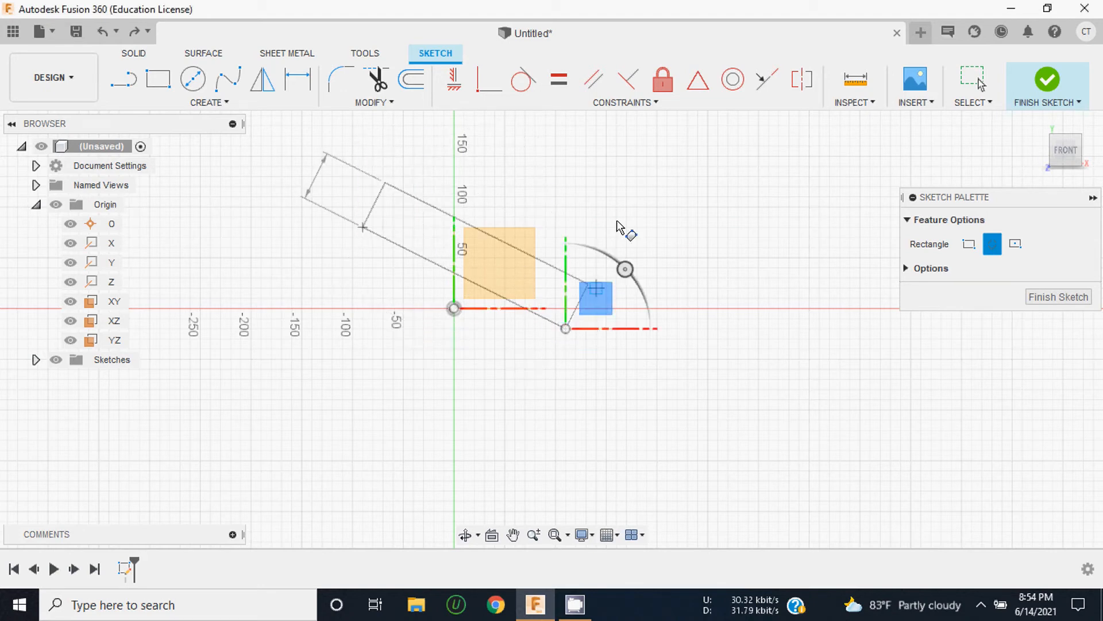
click(707, 177)
scroll(643, 238, down, 3)
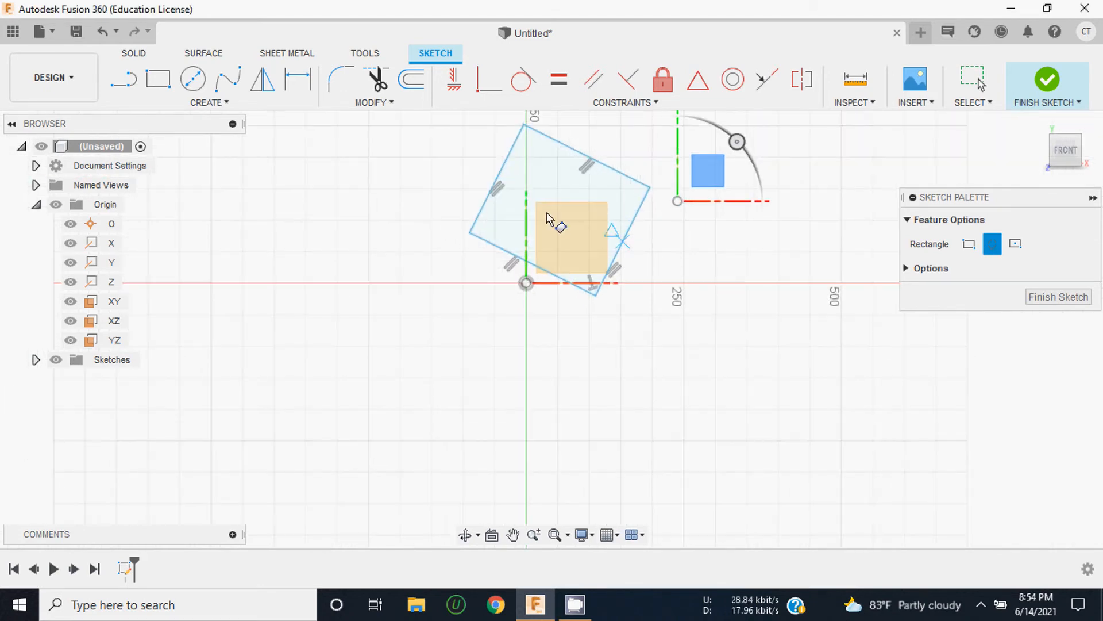
scroll(617, 175, up, 2)
scroll(622, 176, up, 2)
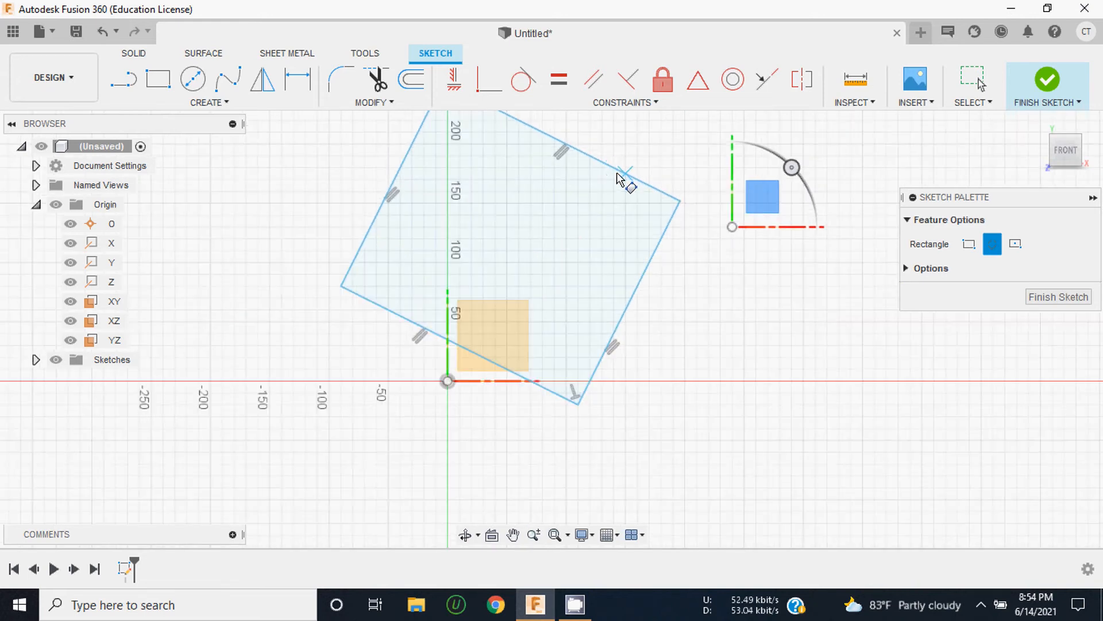
Draw a horizontal 3-point rectangle about 280 mm wide and 110 mm high below the origin, starting with its left edge
scroll(670, 213, down, 3)
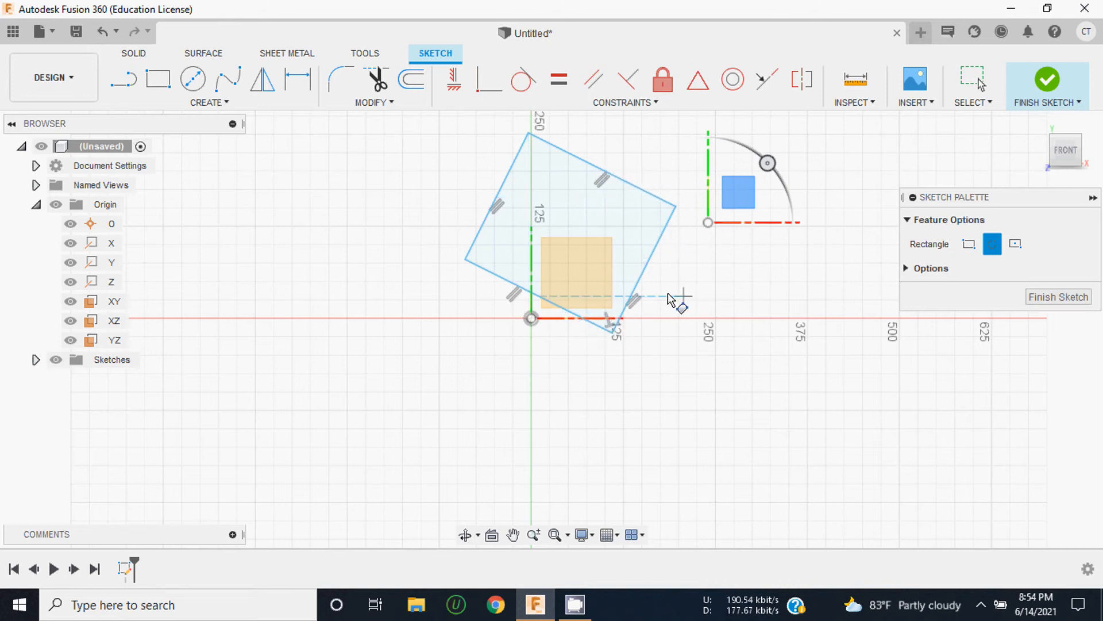
scroll(667, 299, up, 2)
scroll(665, 301, down, 2)
scroll(670, 227, up, 1)
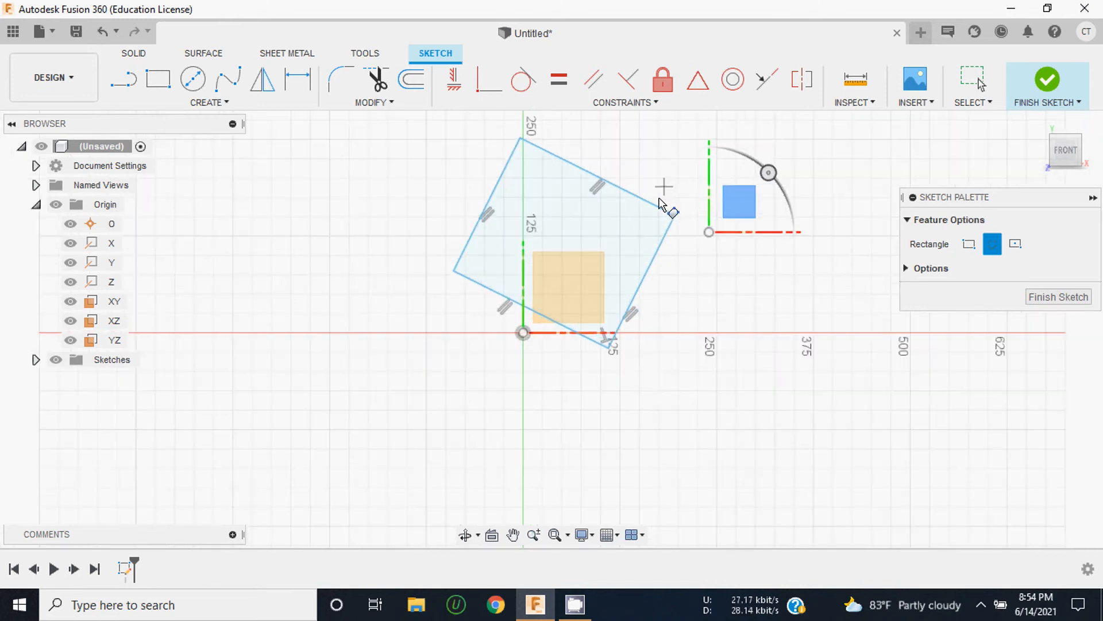
click(414, 364)
click(415, 448)
click(632, 398)
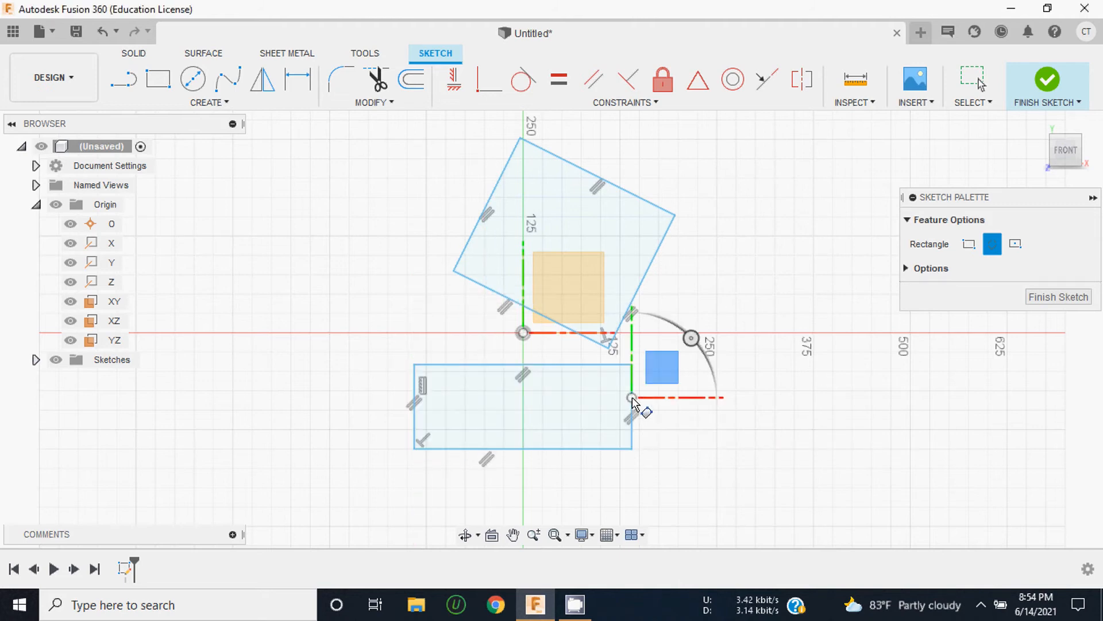
Draw another tilted 3-point rectangle to the right of the other two, starting with its left edge
click(726, 270)
click(775, 390)
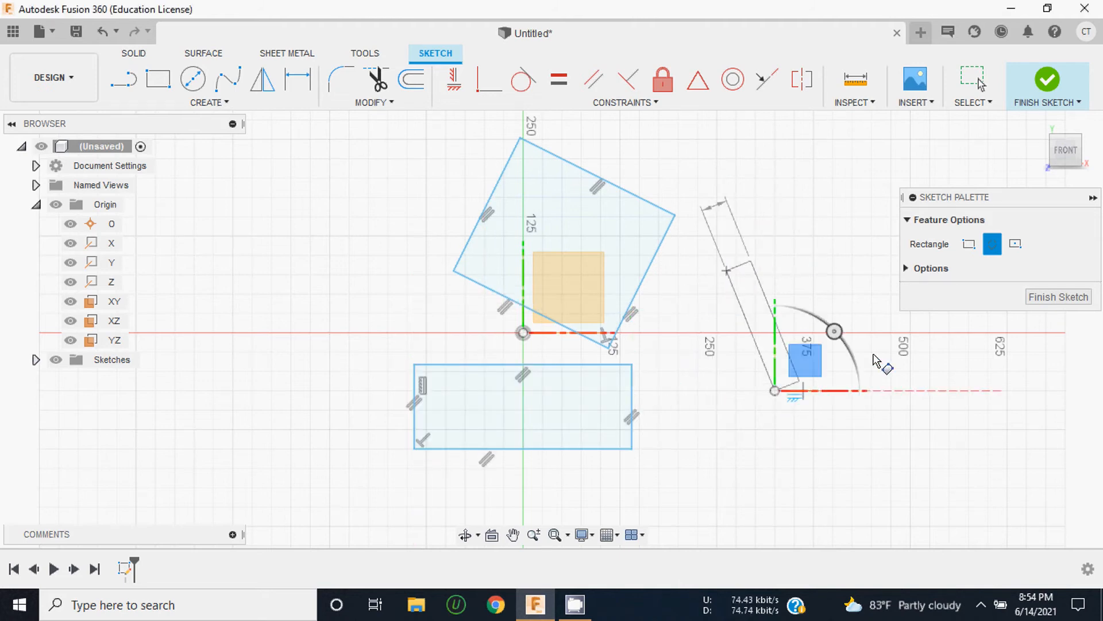
click(947, 330)
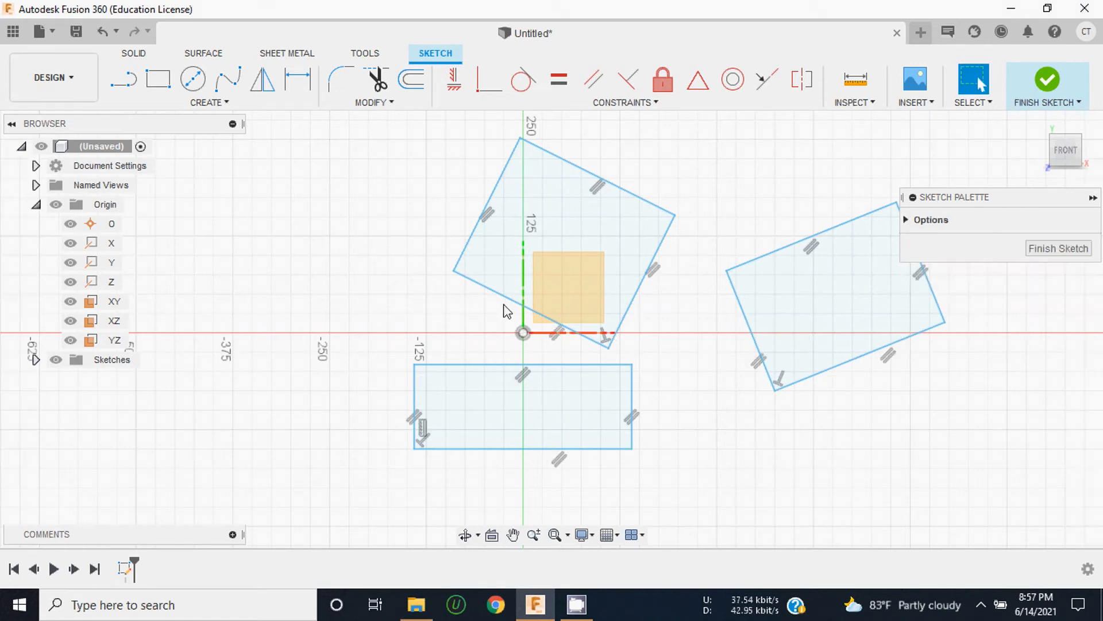
Undo all three 3-point rectangles
key(ctrl+z)
key(ctrl+z)
key(ctrl+z)
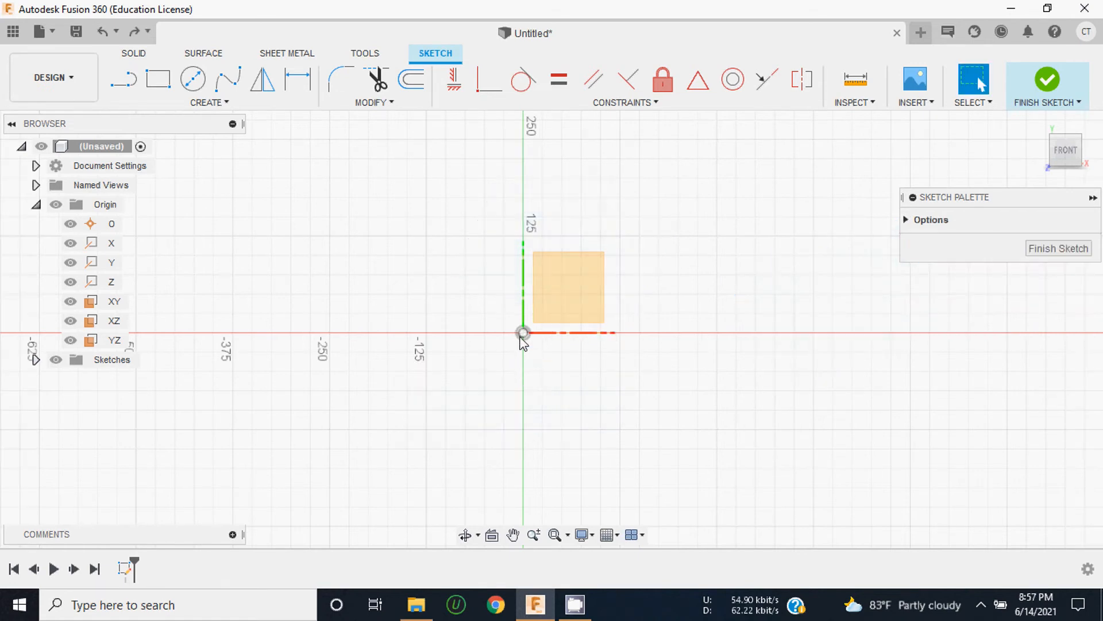
Draw a center rectangle 200 mm wide and 100 mm high above and left of the origin, and undo it
click(200, 103)
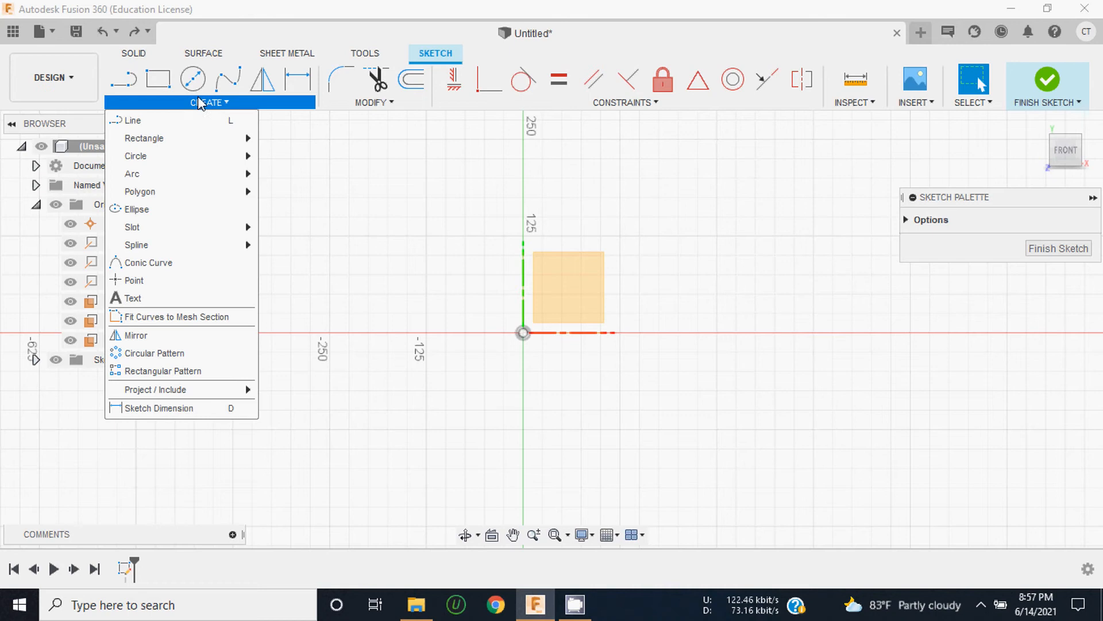
mouse_move(197, 139)
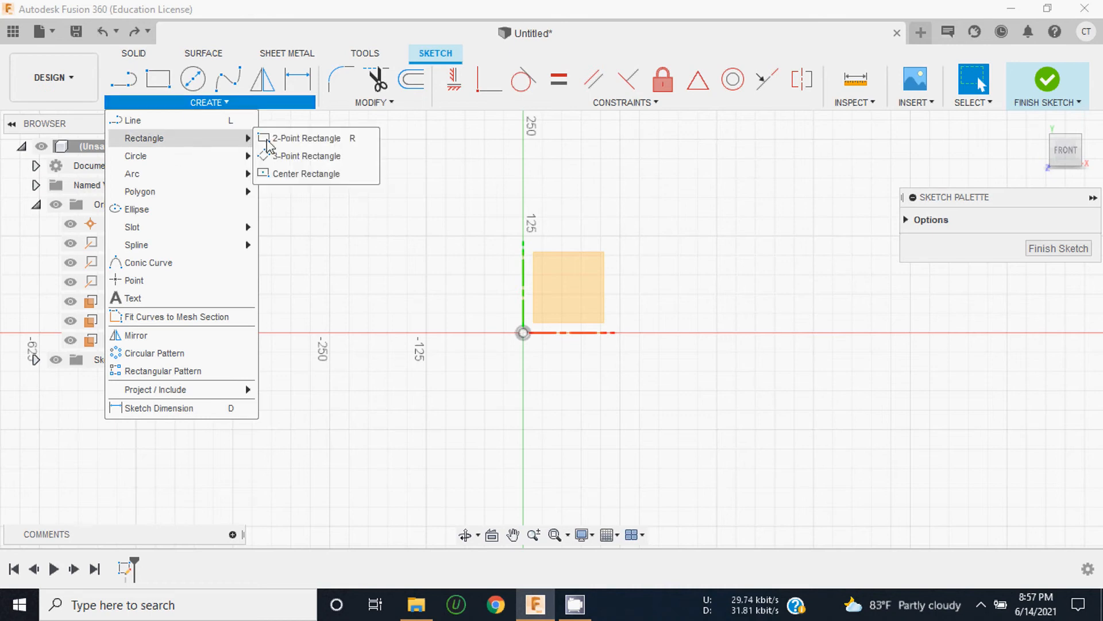
click(302, 172)
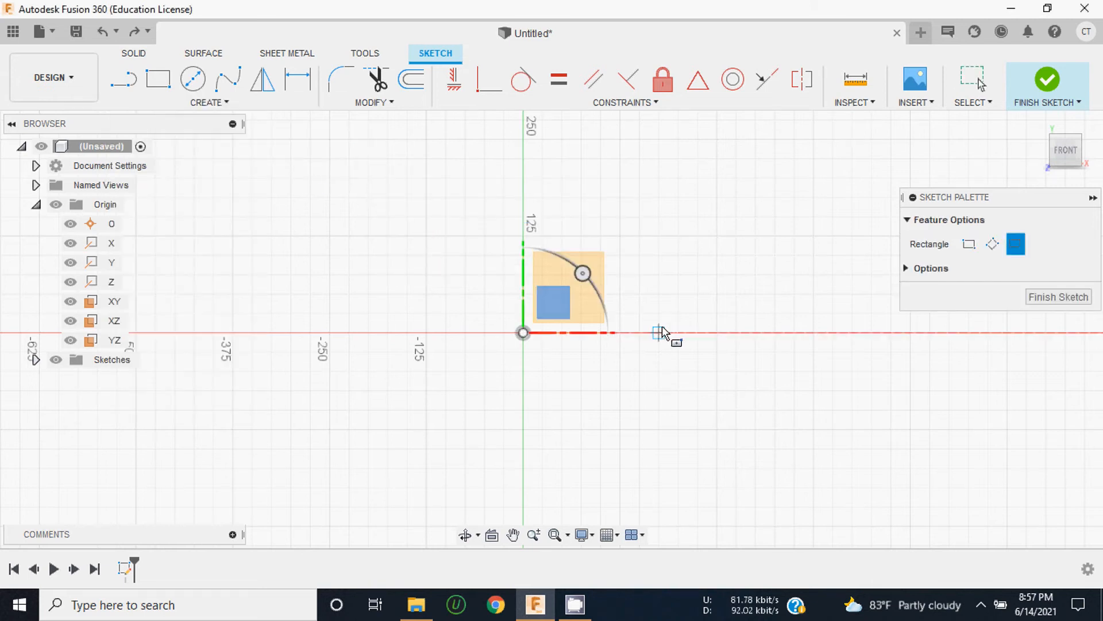
click(349, 274)
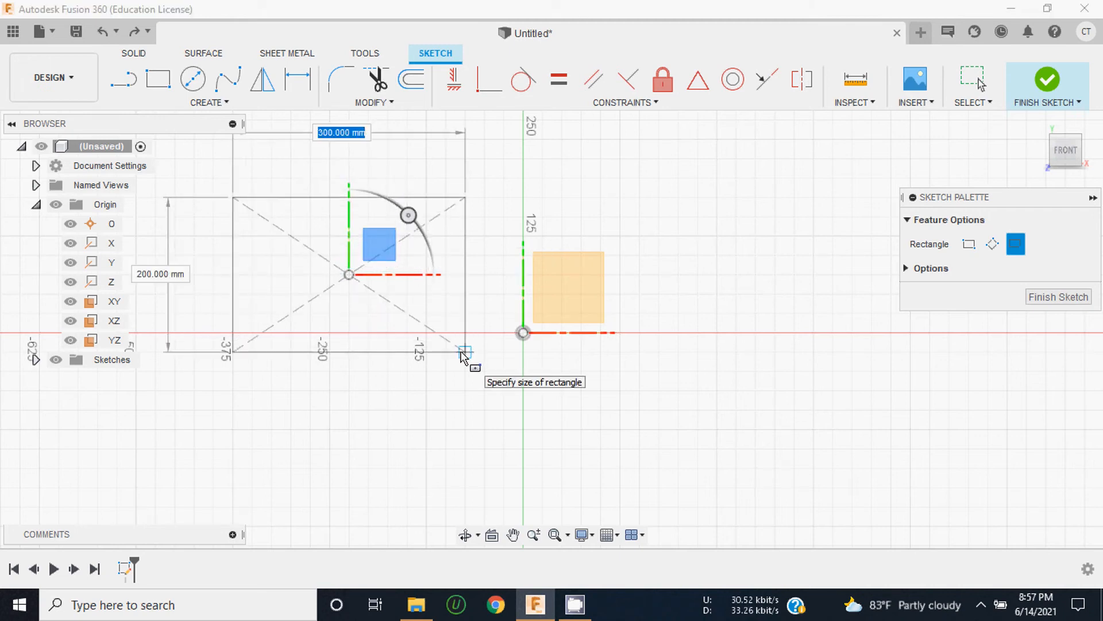
key(Tab)
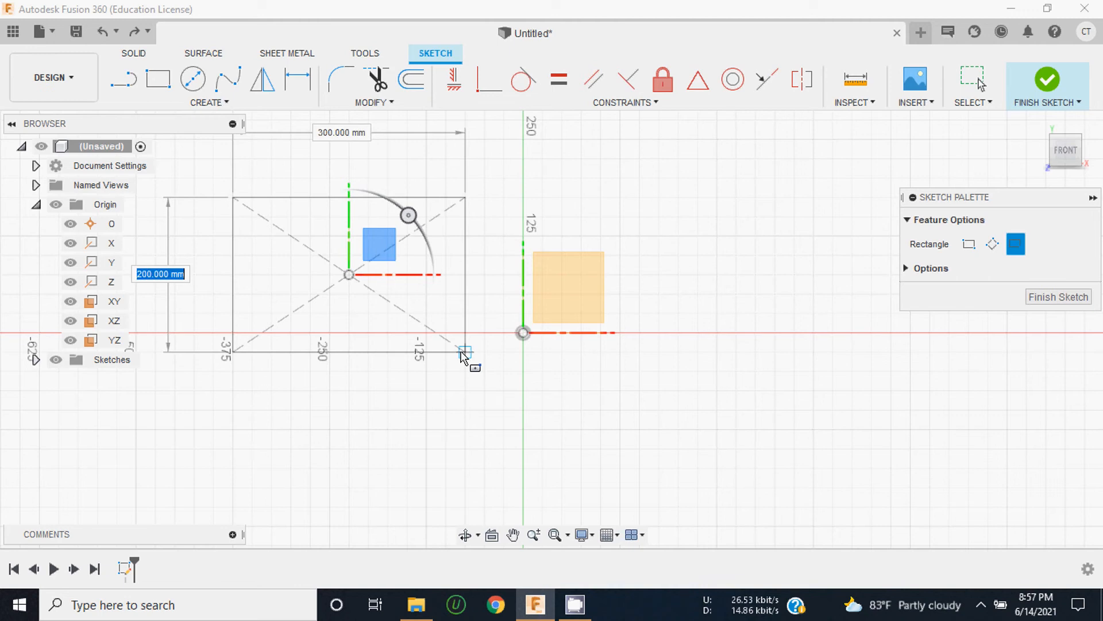
text(100)
key(Tab)
text(200)
key(Return)
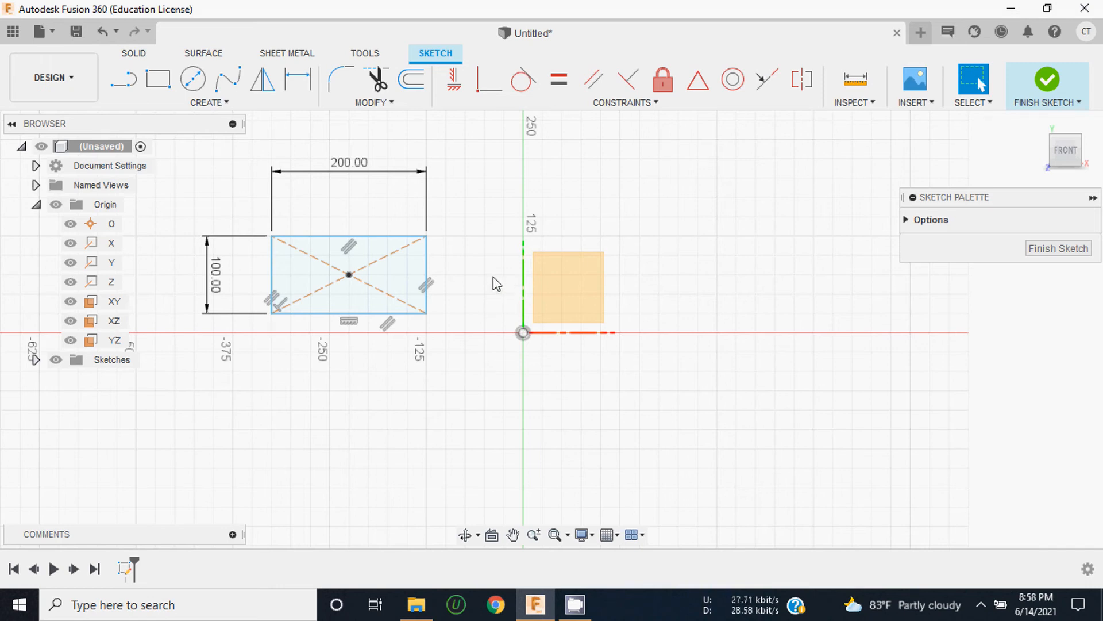
key(ctrl+z)
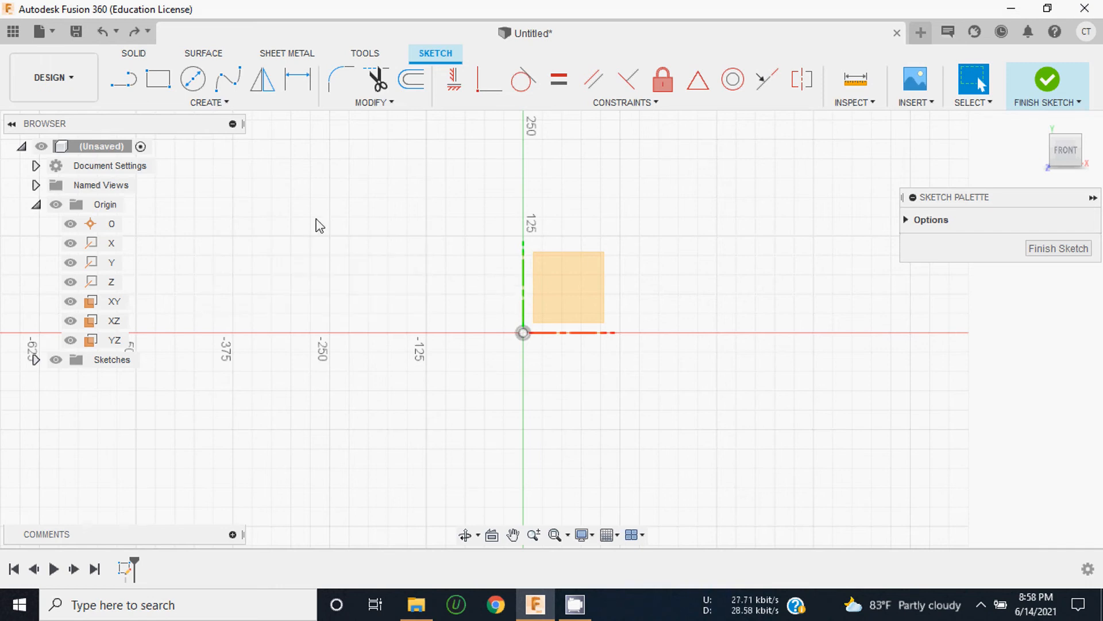
Draw a center diameter circle about 260 mm in diameter well to the left of the origin
click(214, 103)
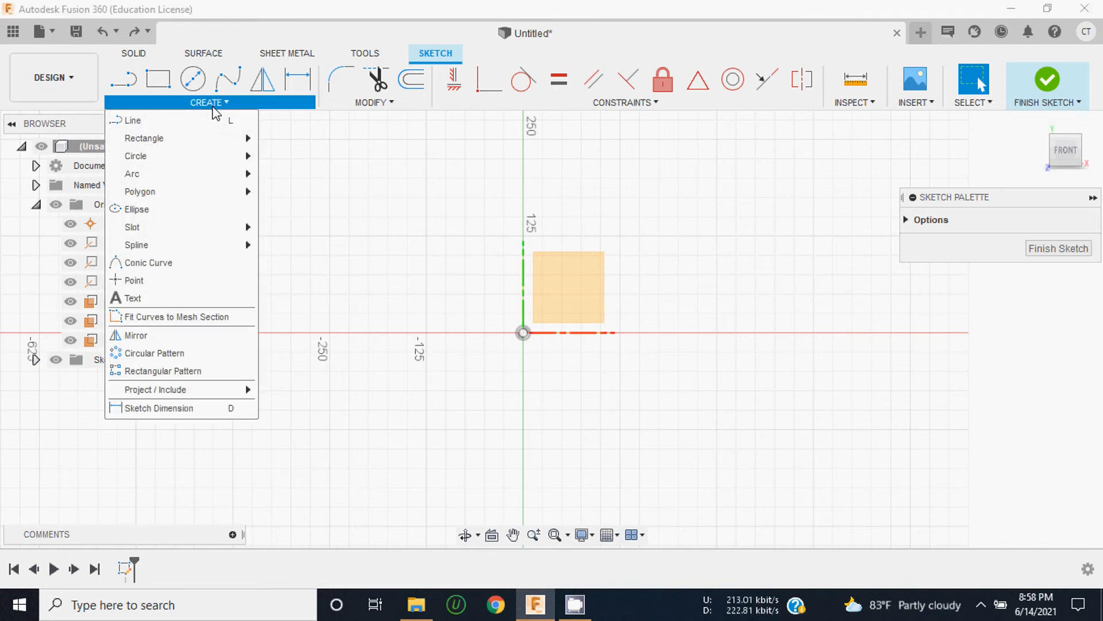
mouse_move(187, 161)
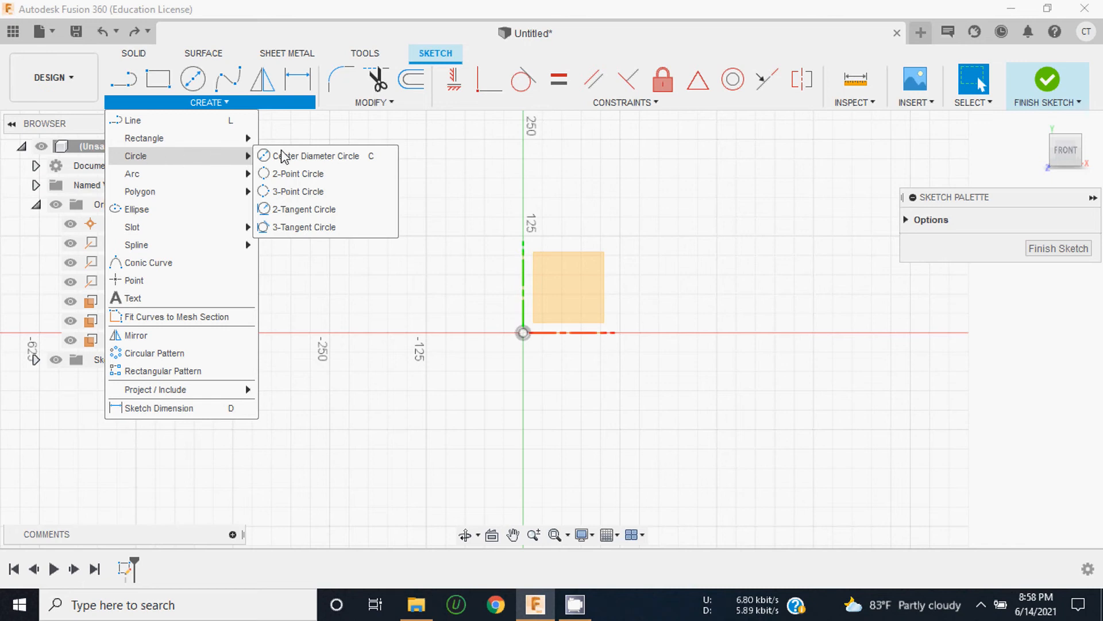
click(310, 162)
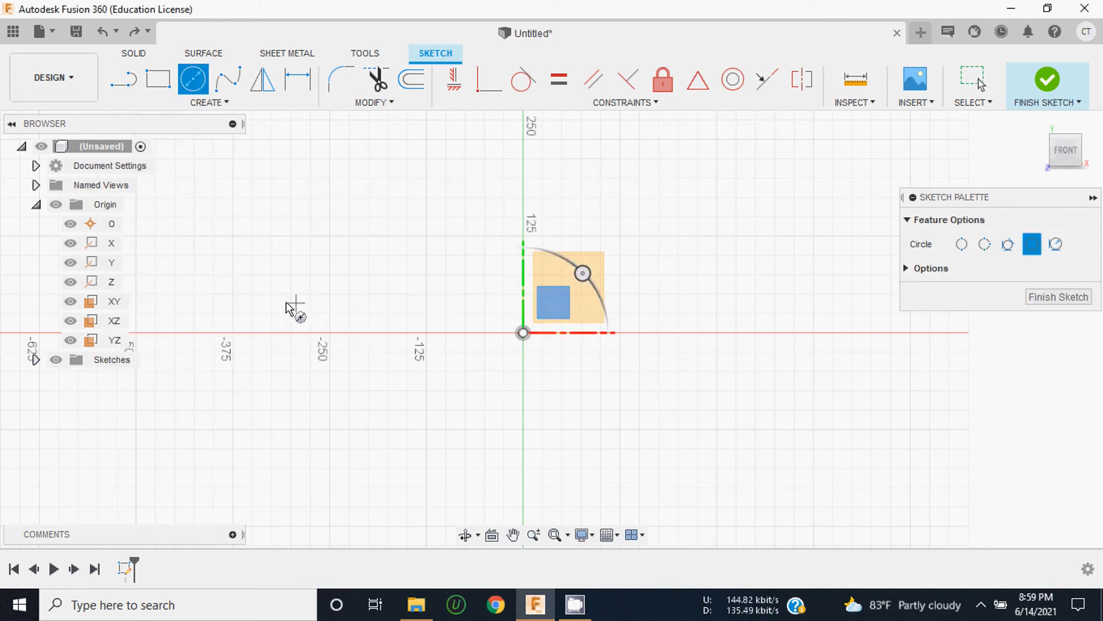
click(261, 299)
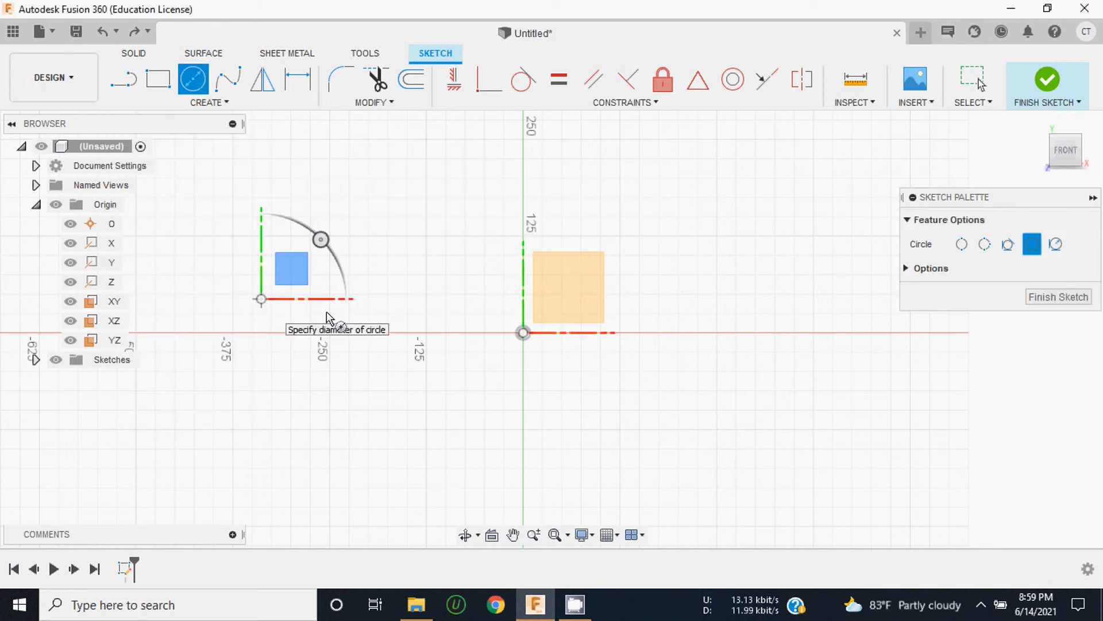
click(360, 312)
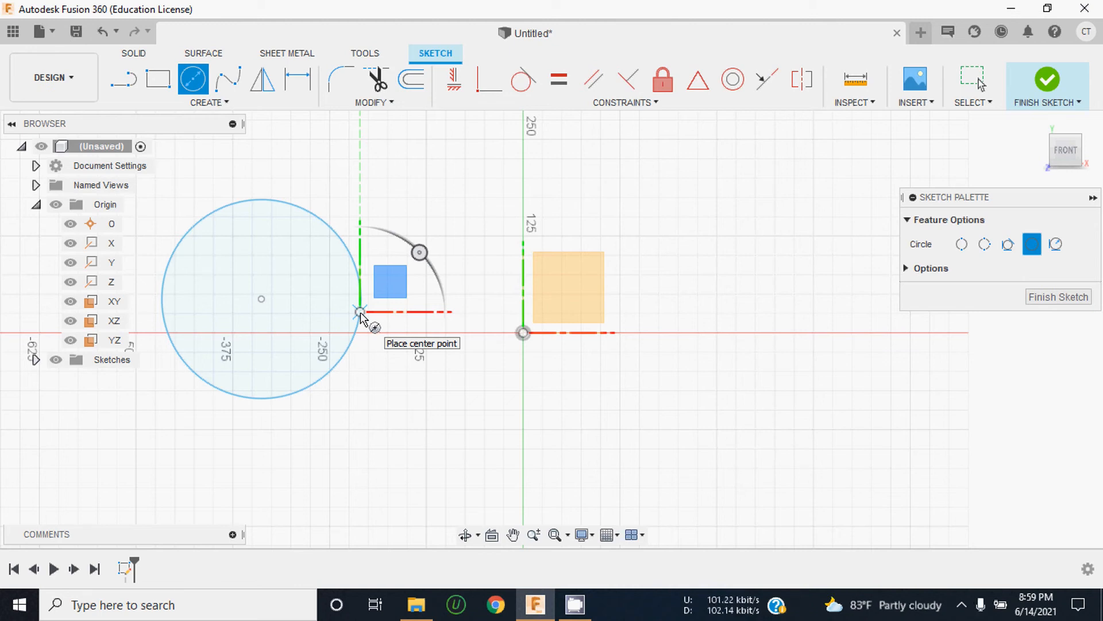
Draw a 2-point circle about 225 mm in diameter around the origin, placing both diameter points on a horizontal line above it
click(963, 244)
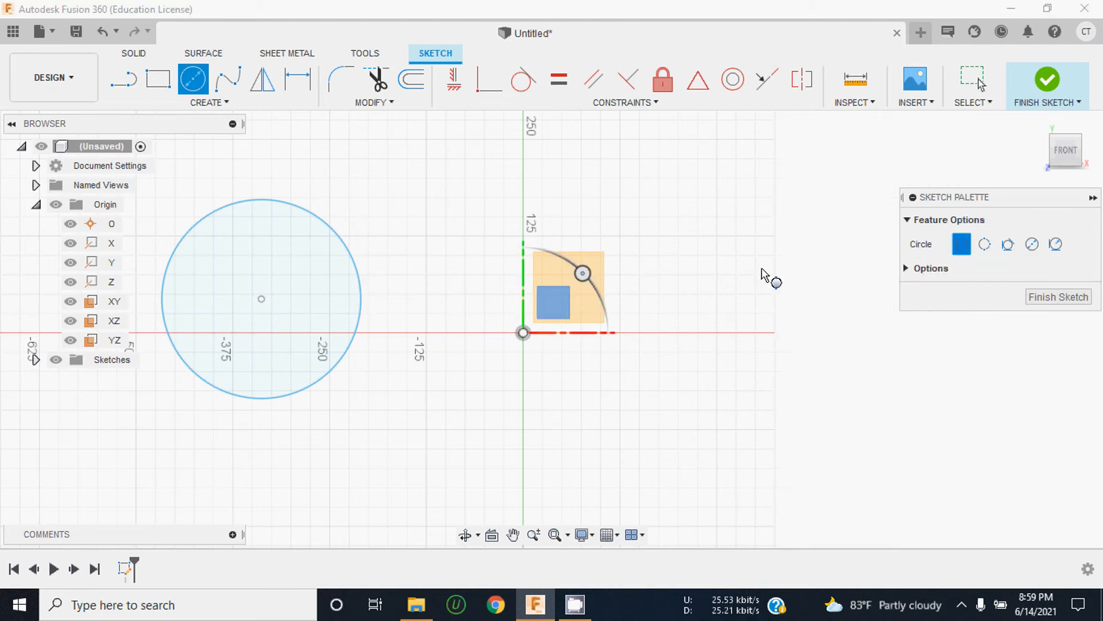
click(407, 275)
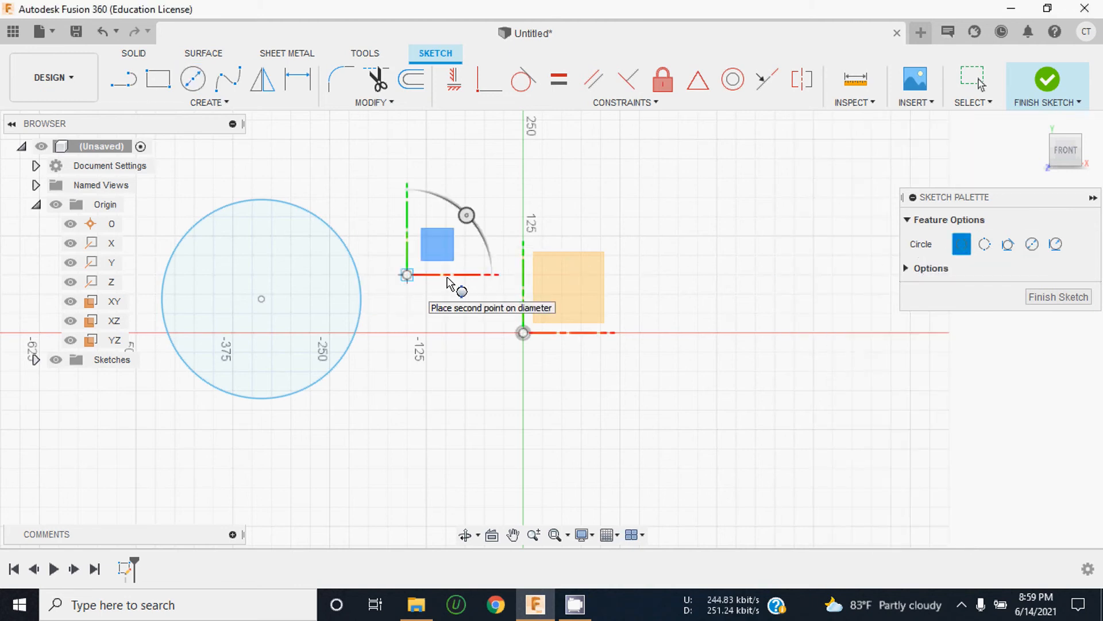
click(581, 275)
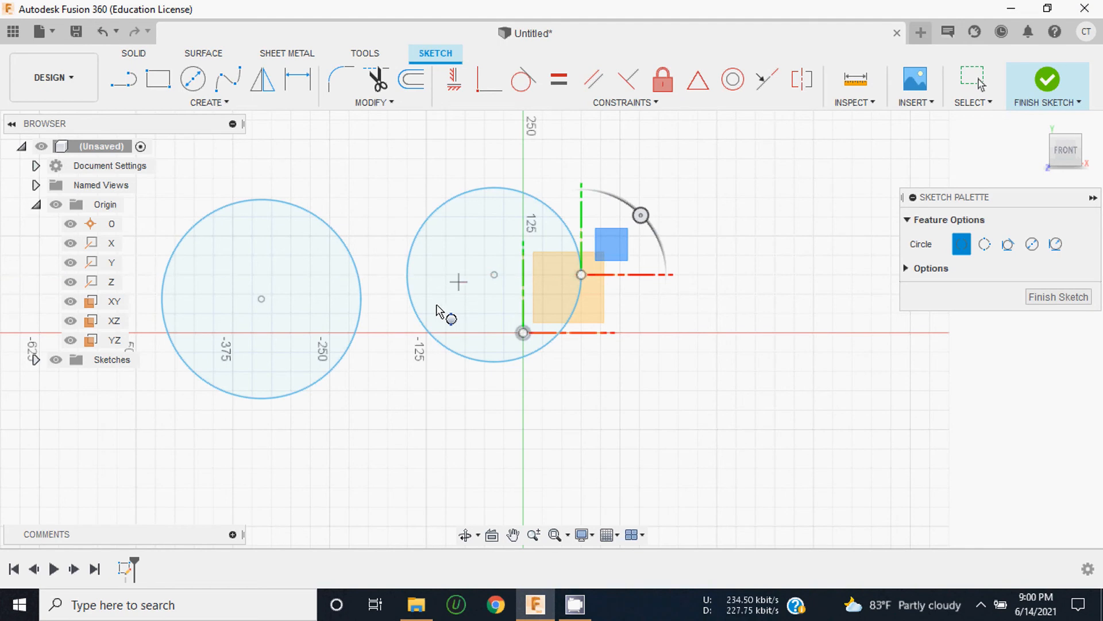
scroll(436, 293, down, 5)
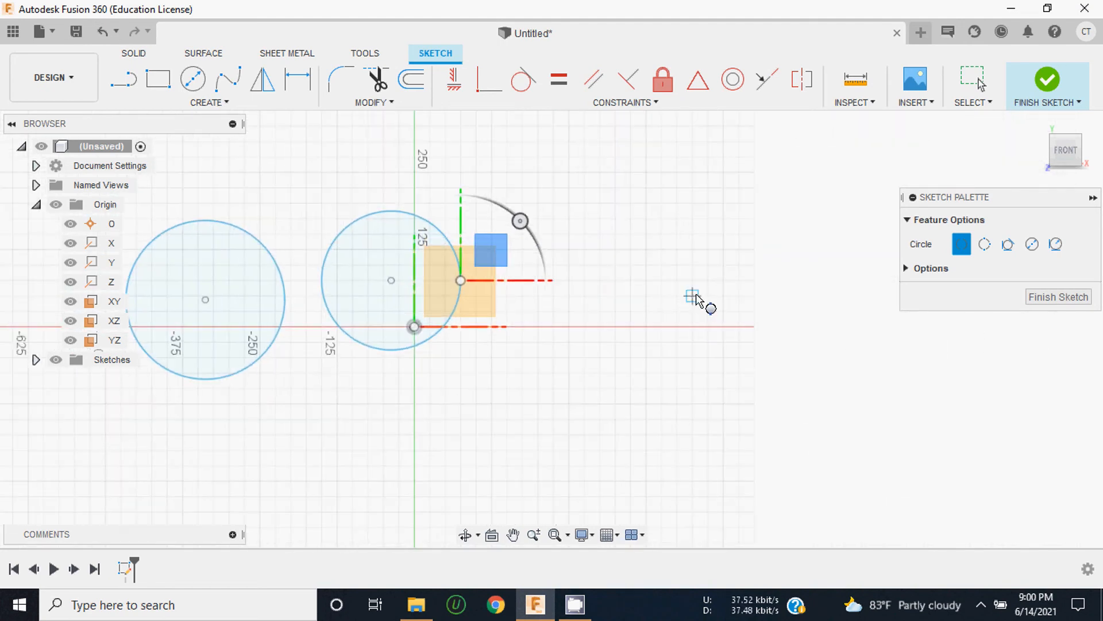
Draw a 3-point circle about 292 mm in diameter to the right of the origin, crossing the horizontal axis
scroll(612, 302, up, 3)
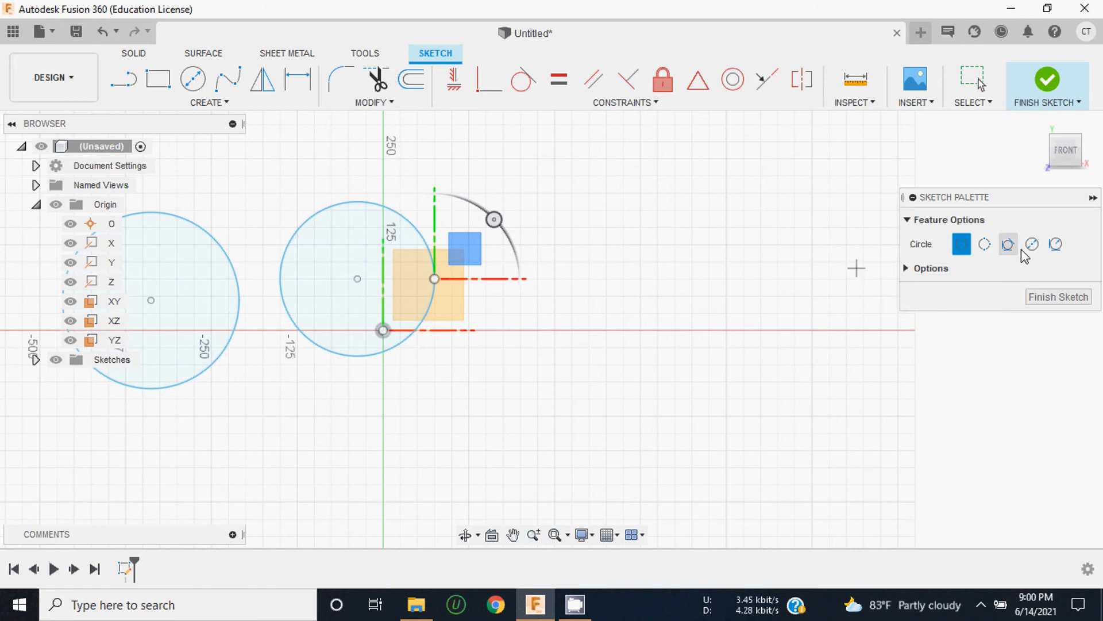
click(985, 244)
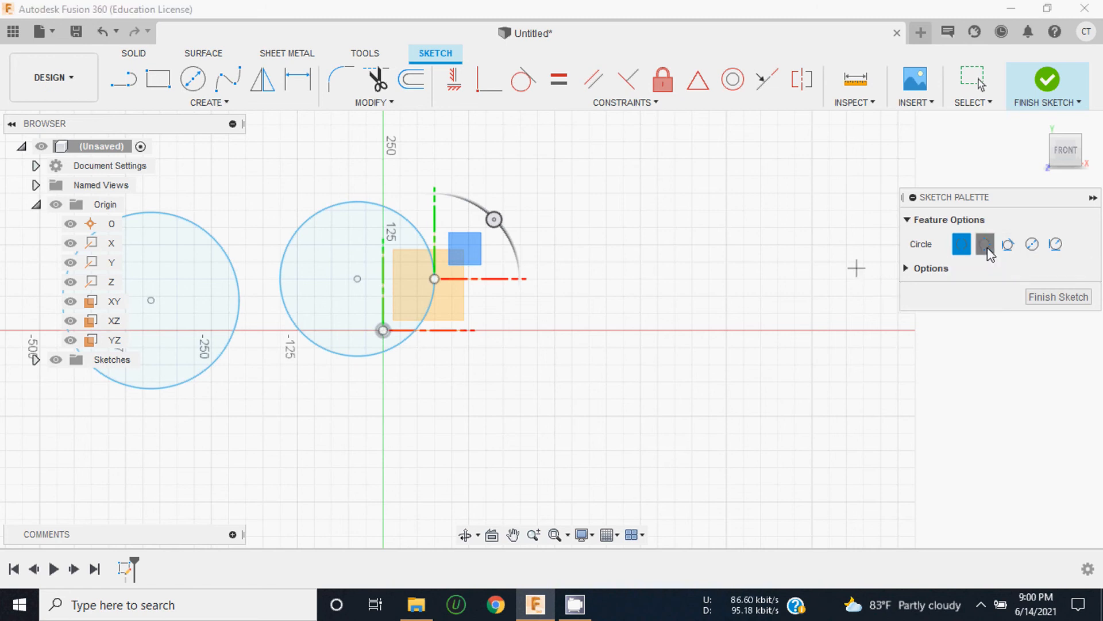
click(519, 270)
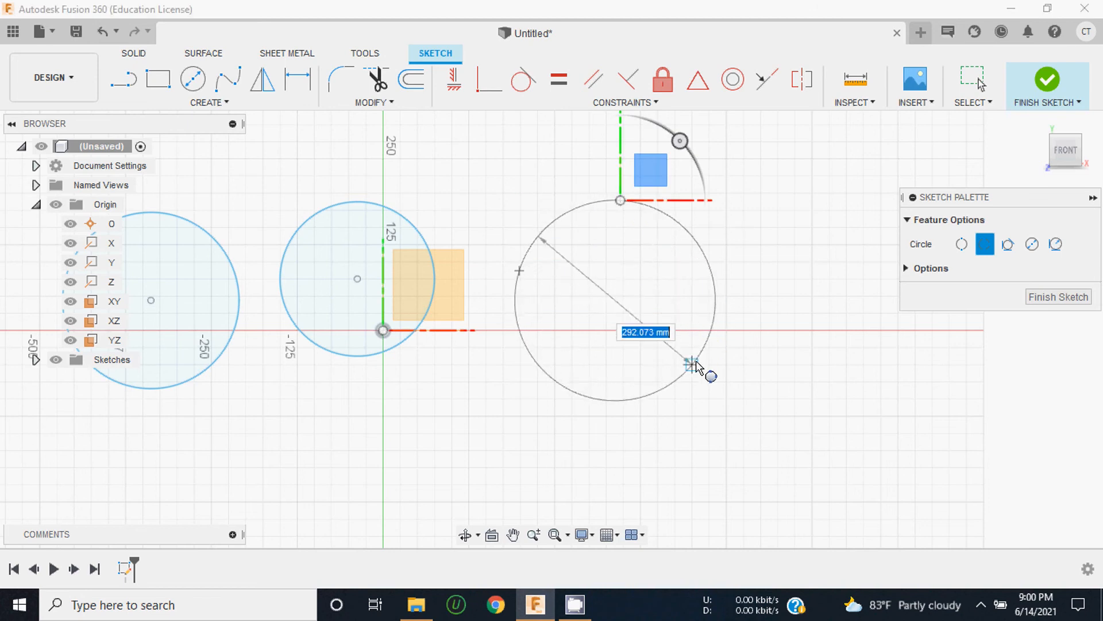
click(694, 364)
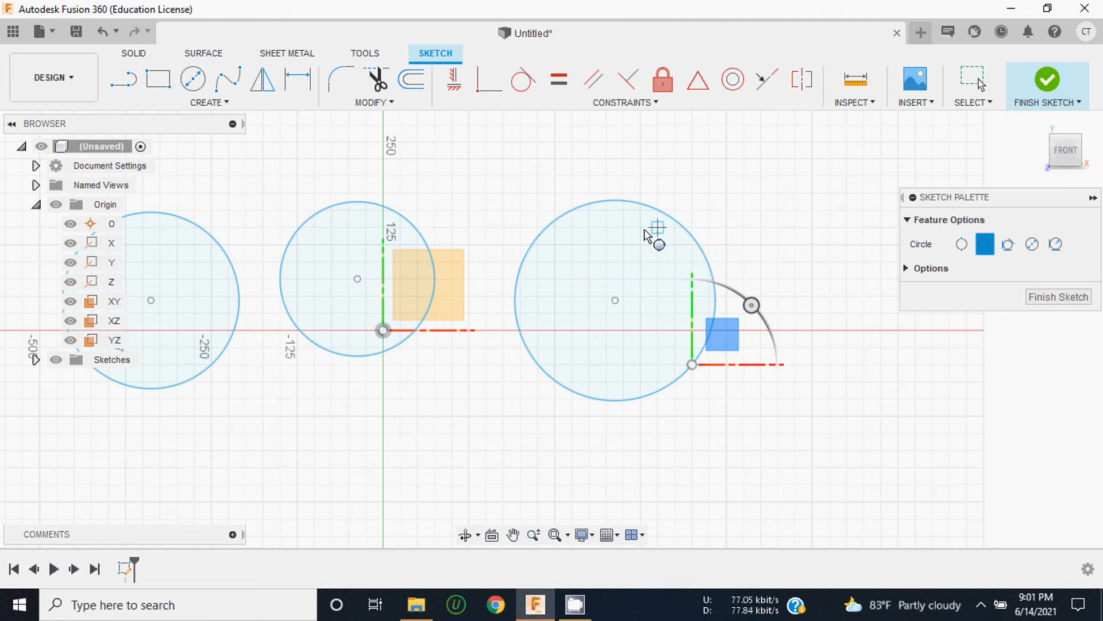
Draw an L-shaped pair of connected vertical and horizontal lines below the circles, with the horizontal line crossing the vertical axis
scroll(652, 234, up, 2)
scroll(611, 216, down, 6)
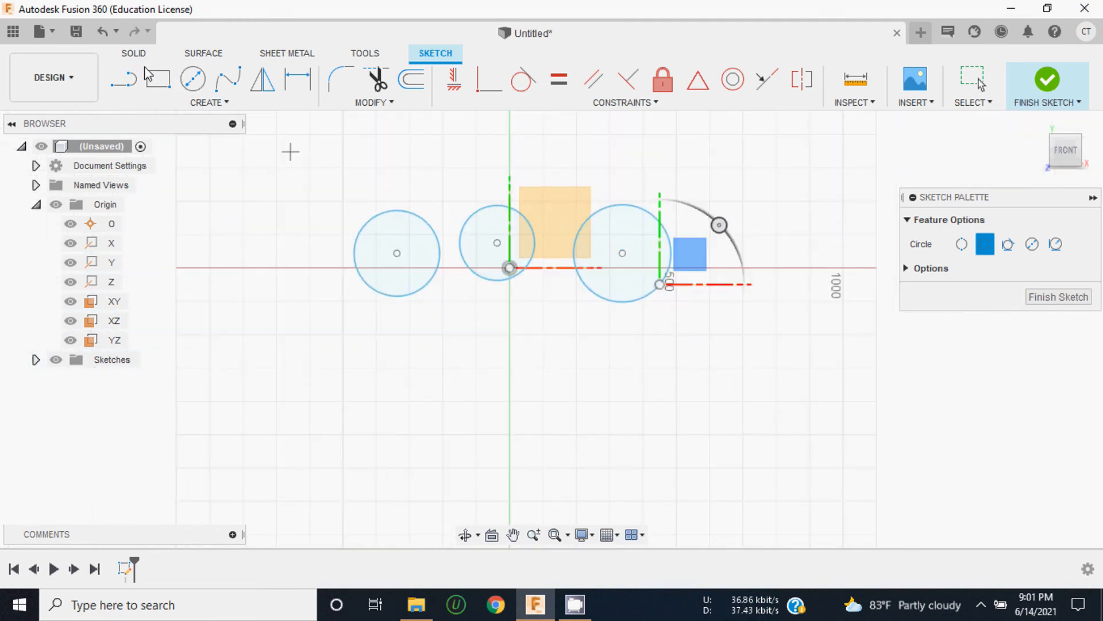
click(124, 80)
click(387, 347)
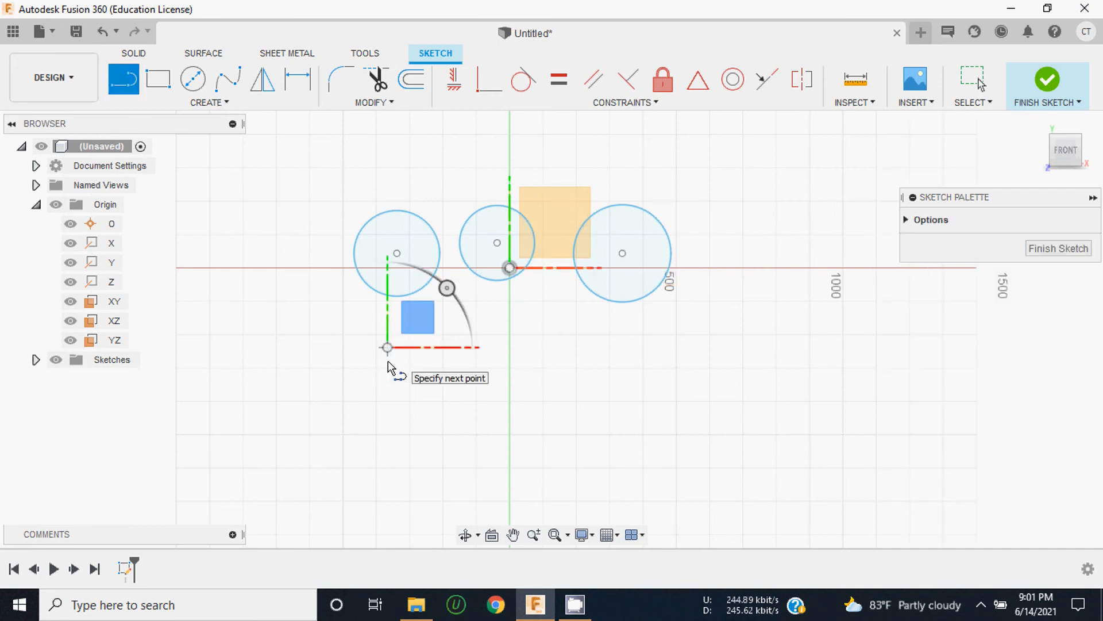
click(387, 451)
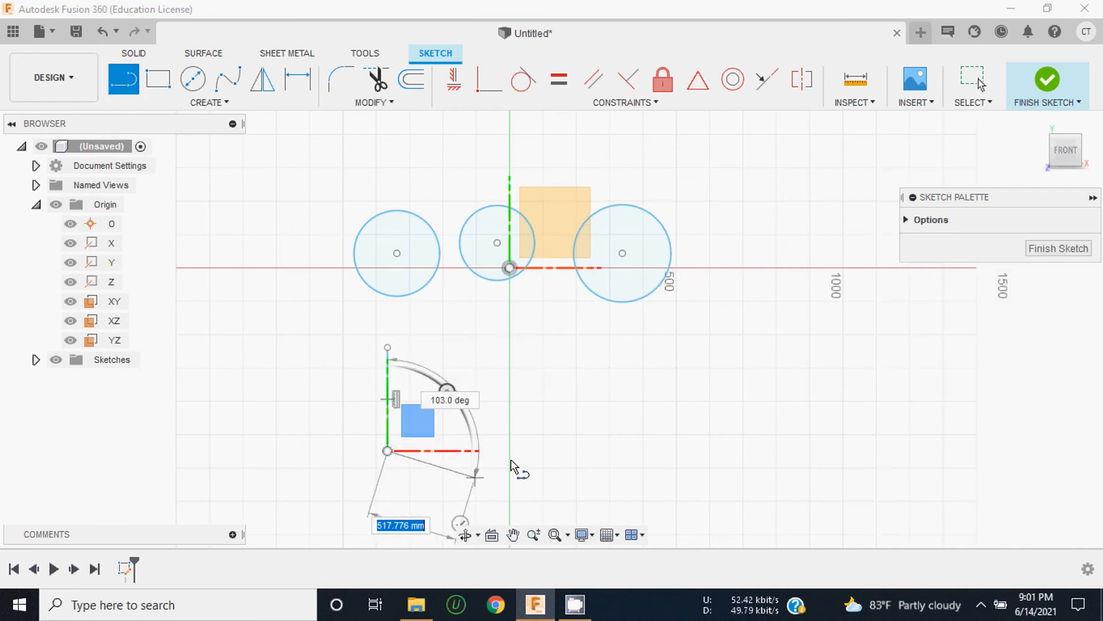
click(534, 450)
scroll(525, 454, up, 2)
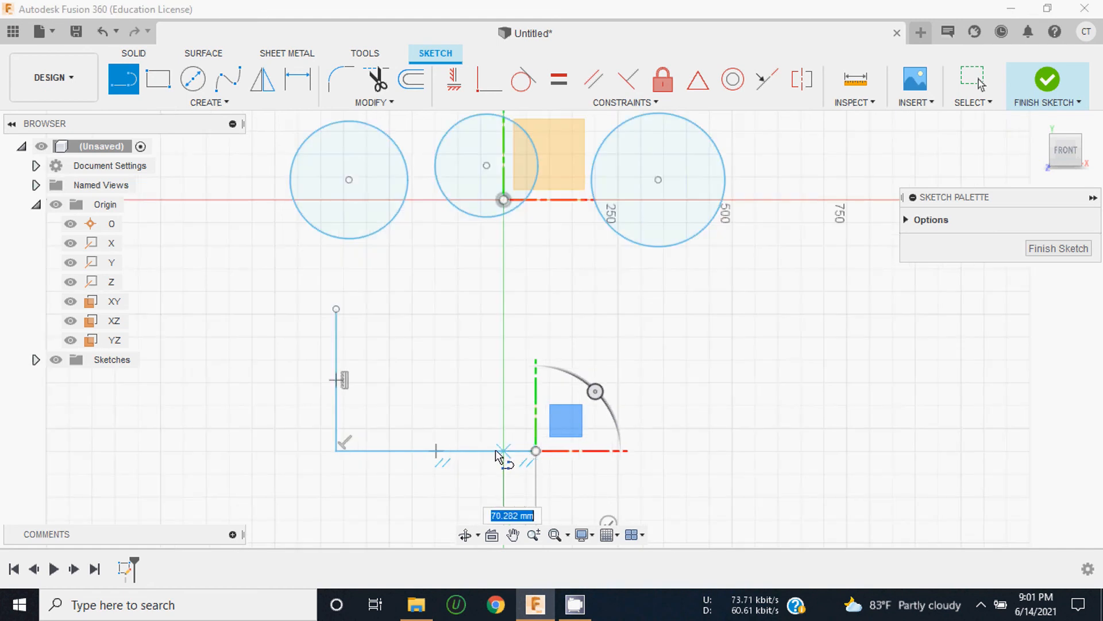
scroll(497, 455, up, 2)
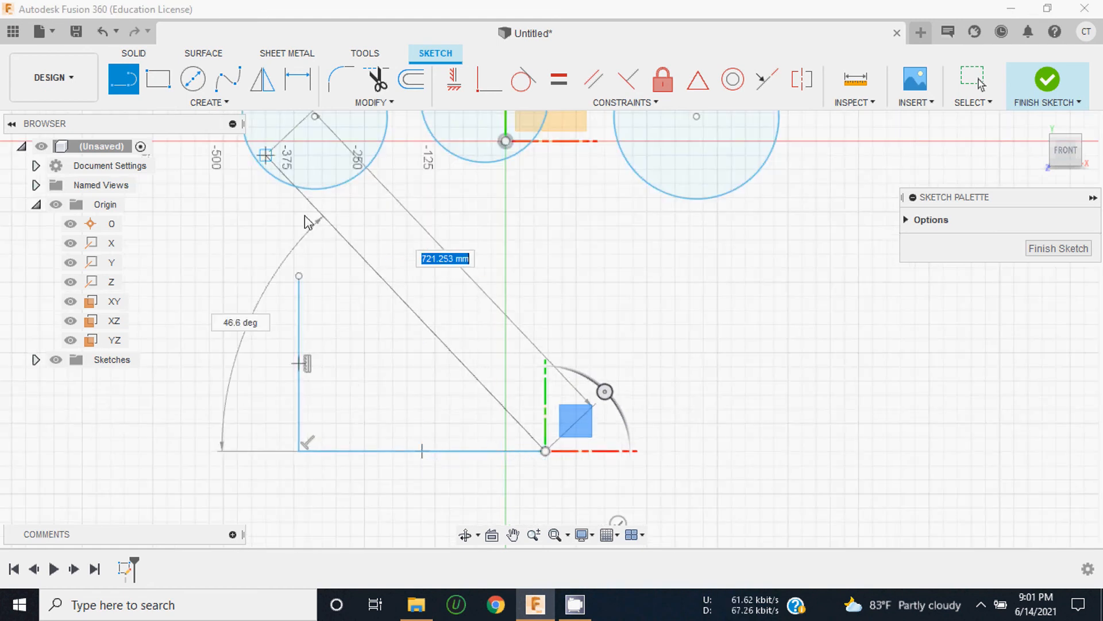
key(Escape)
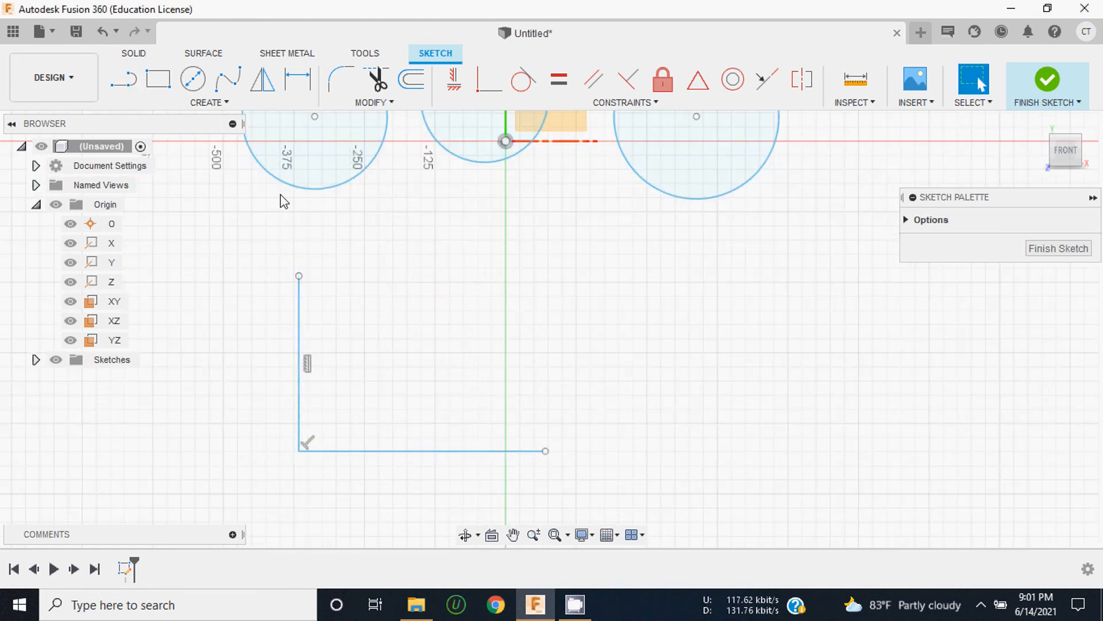
Draw a 2-tangent circle with a radius of about 244 mm, tangent to the L's vertical and horizontal lines
click(181, 107)
mouse_move(197, 157)
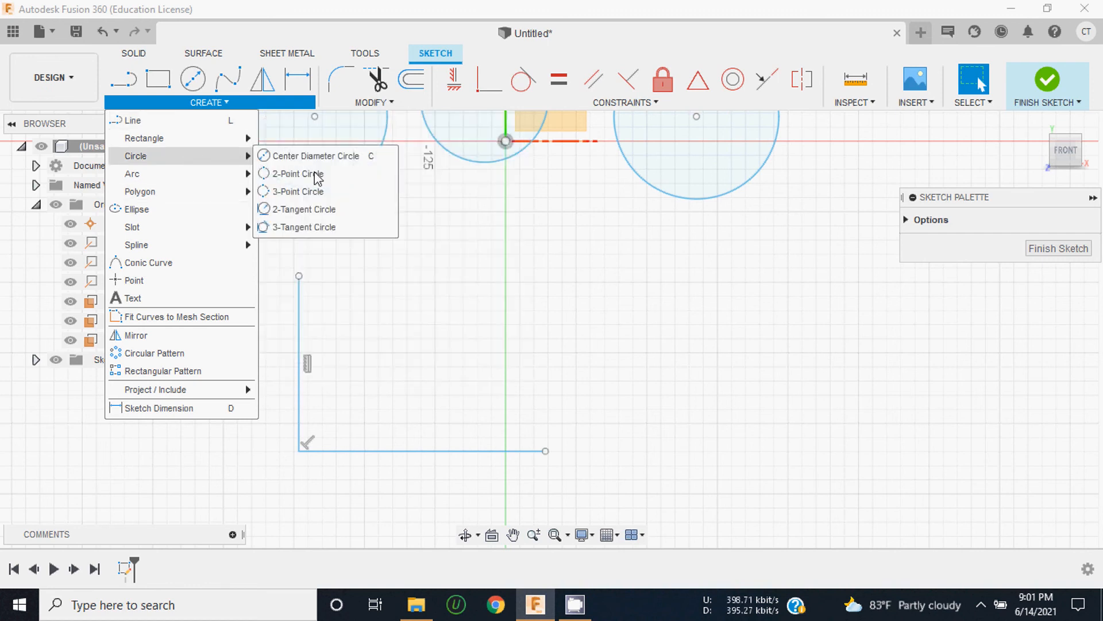
click(315, 214)
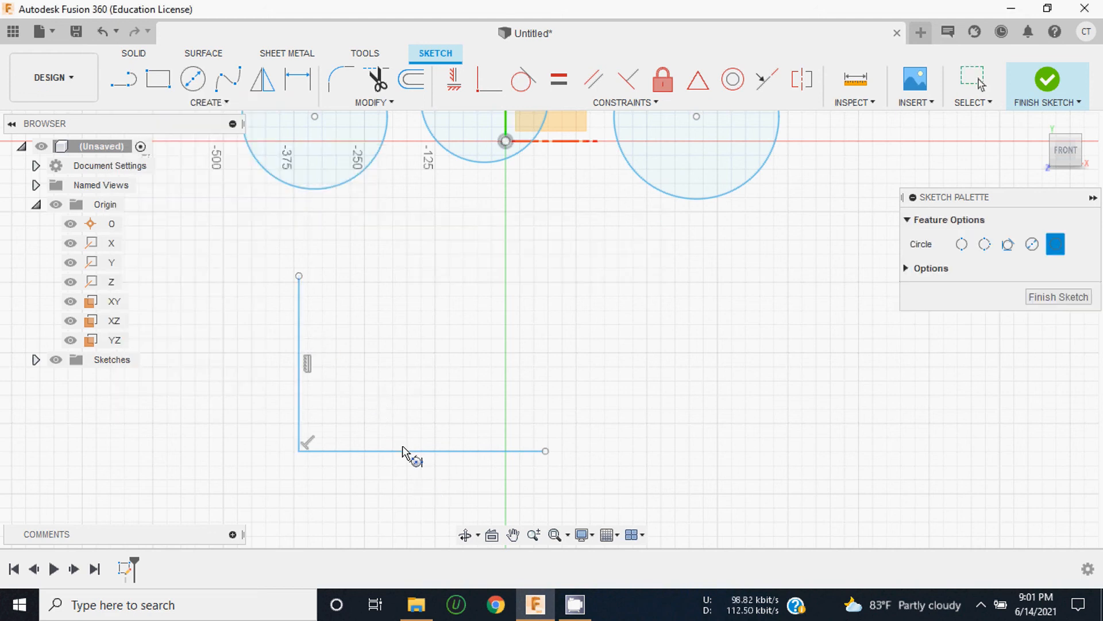
click(299, 332)
click(406, 451)
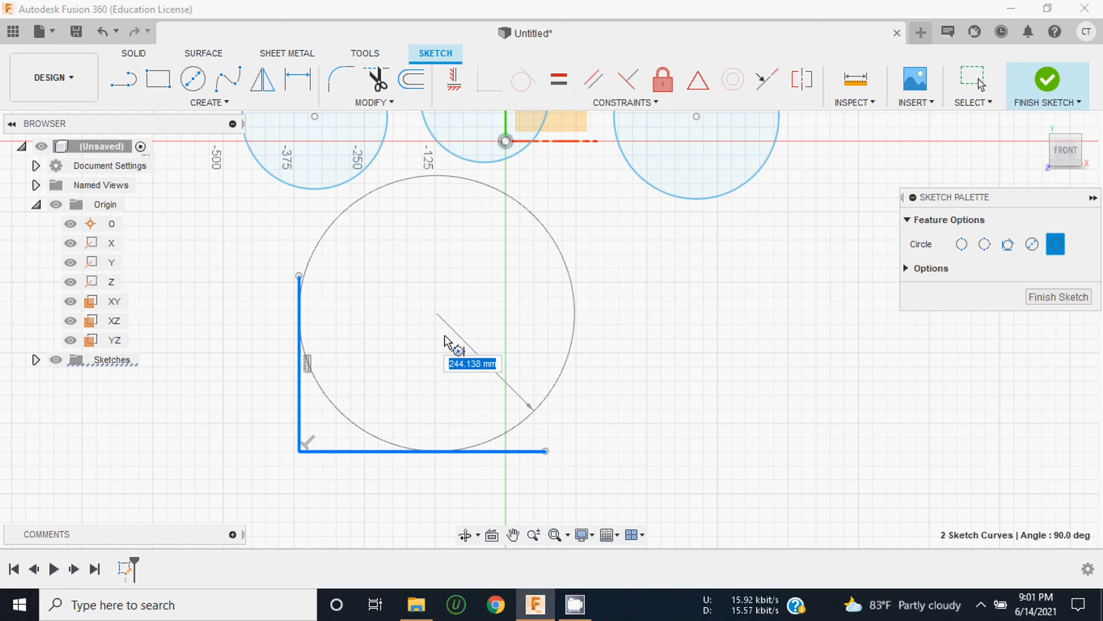
click(459, 344)
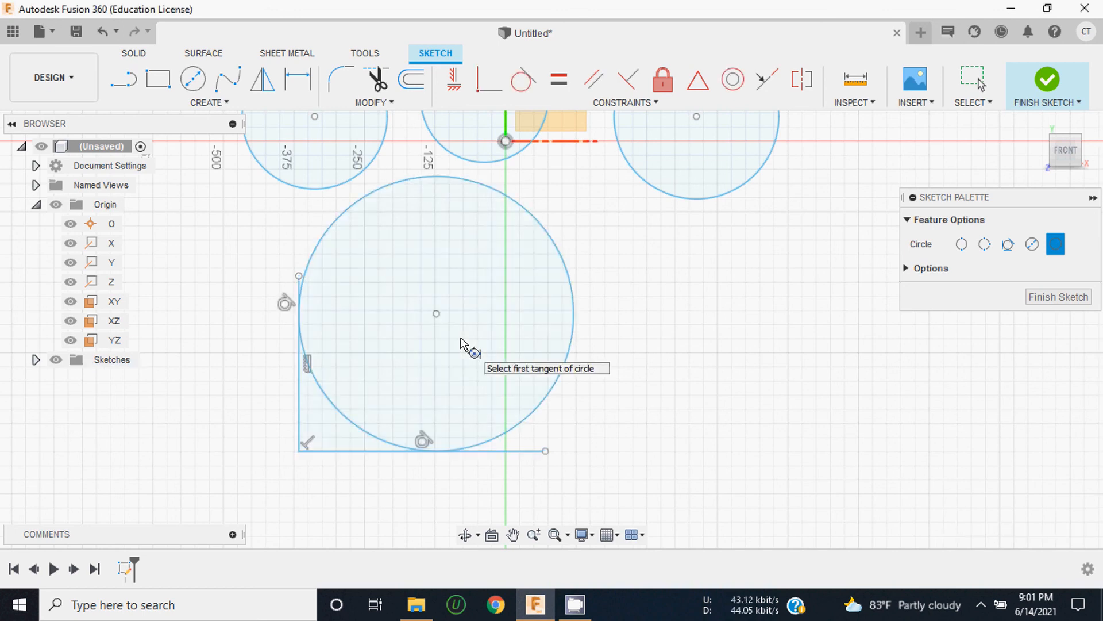
Draw two connected slanted lines forming an open V to the right of the tangent circle, the second about 715 mm long
scroll(465, 343, down, 5)
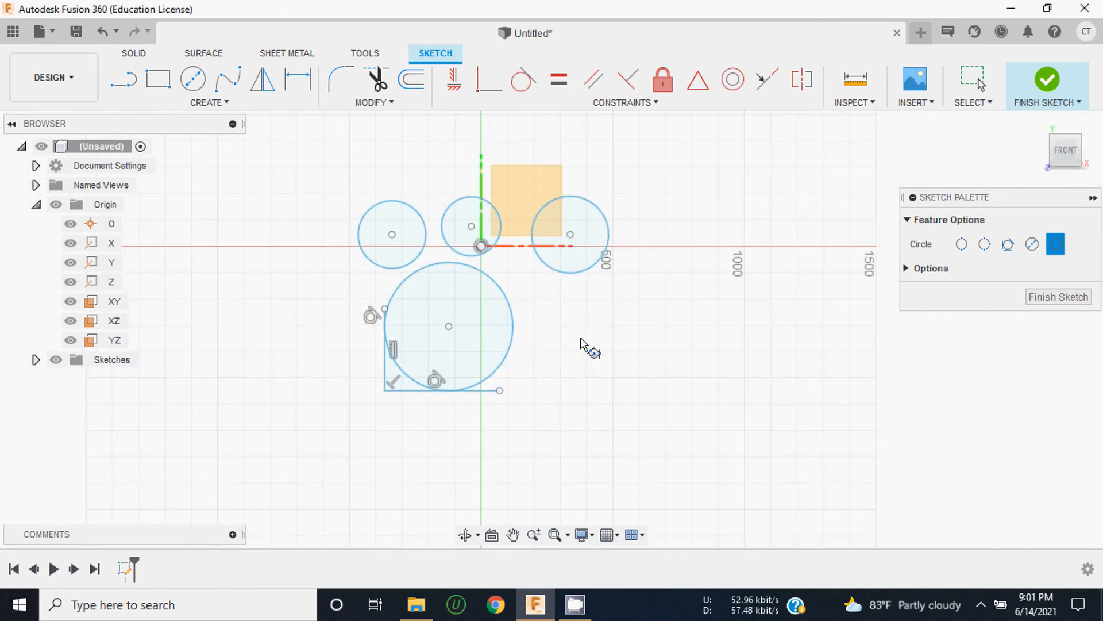
scroll(635, 347, up, 2)
click(112, 75)
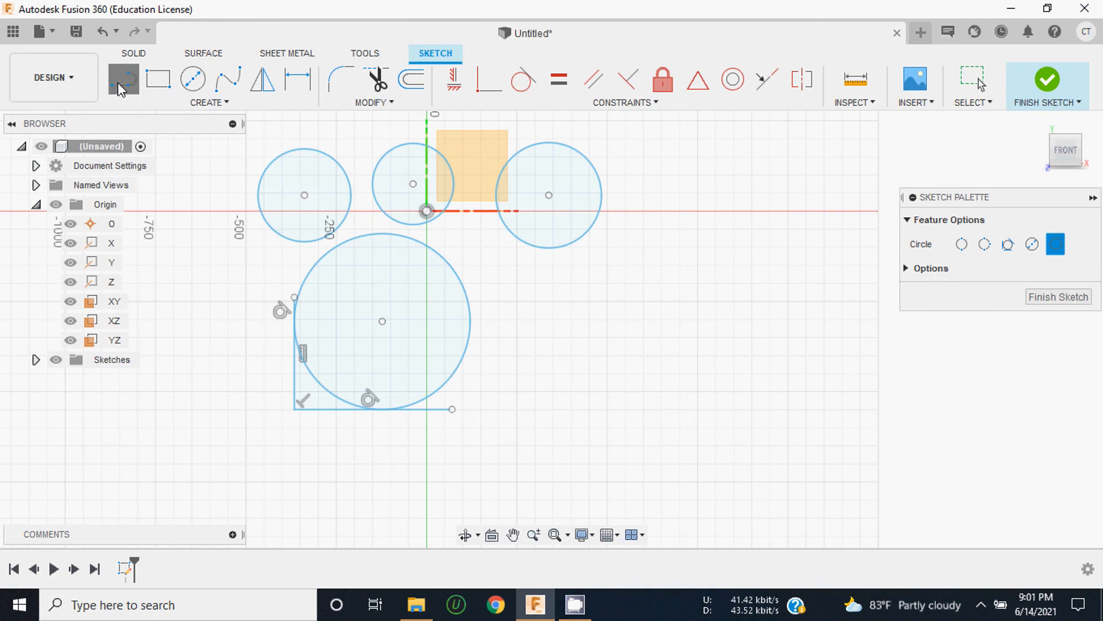
click(543, 290)
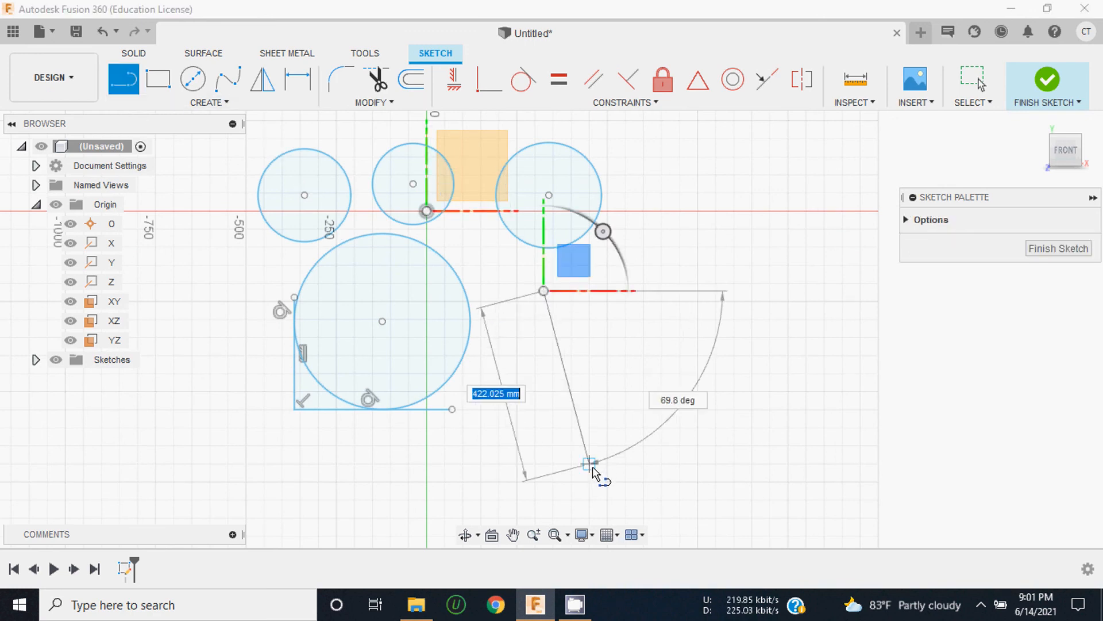
click(597, 491)
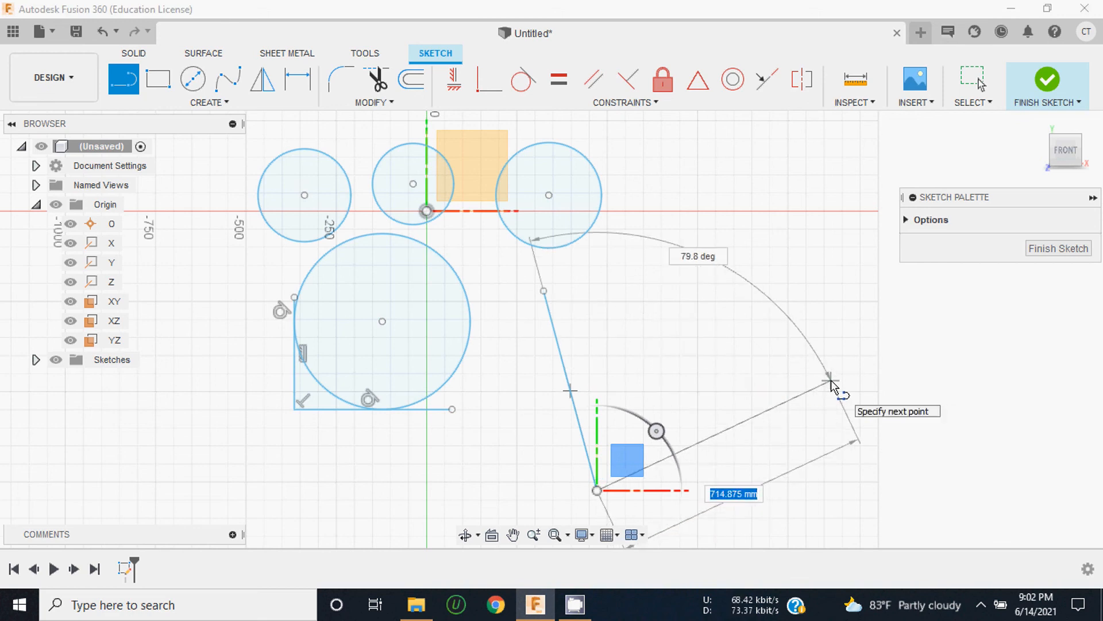
click(831, 382)
key(Escape)
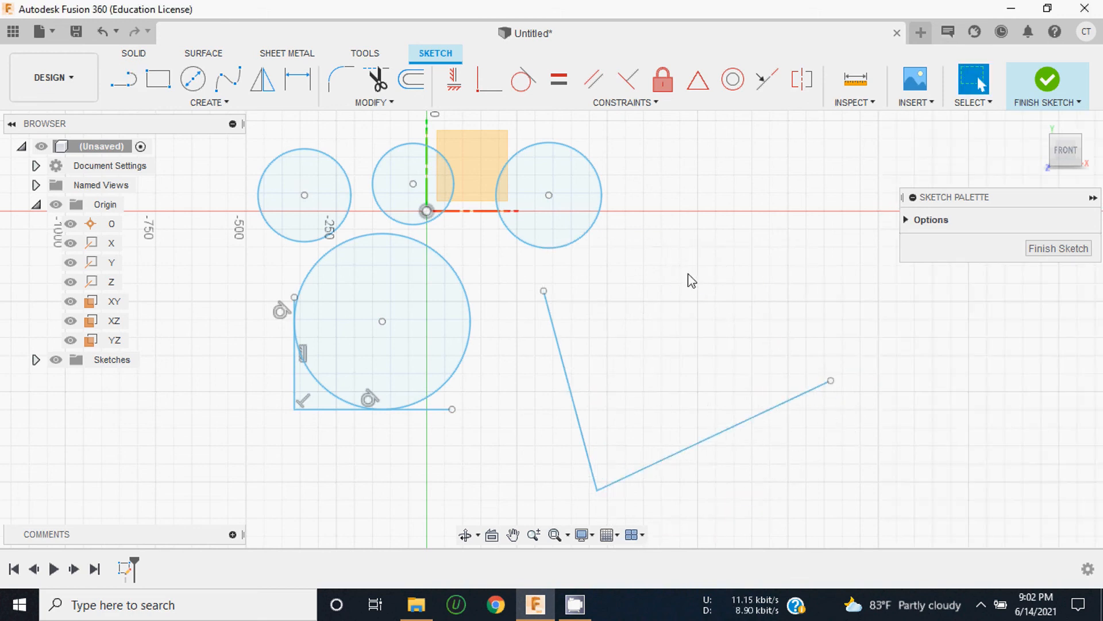
Draw a separate line about 800 mm long sloping down to the right across the V's open side
click(123, 81)
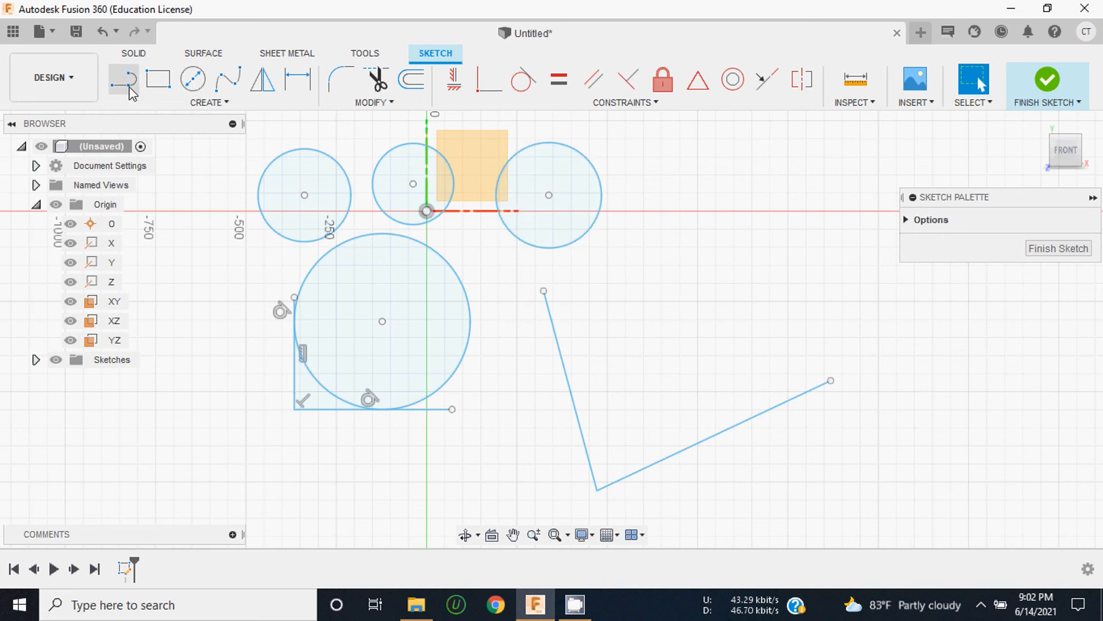
click(607, 247)
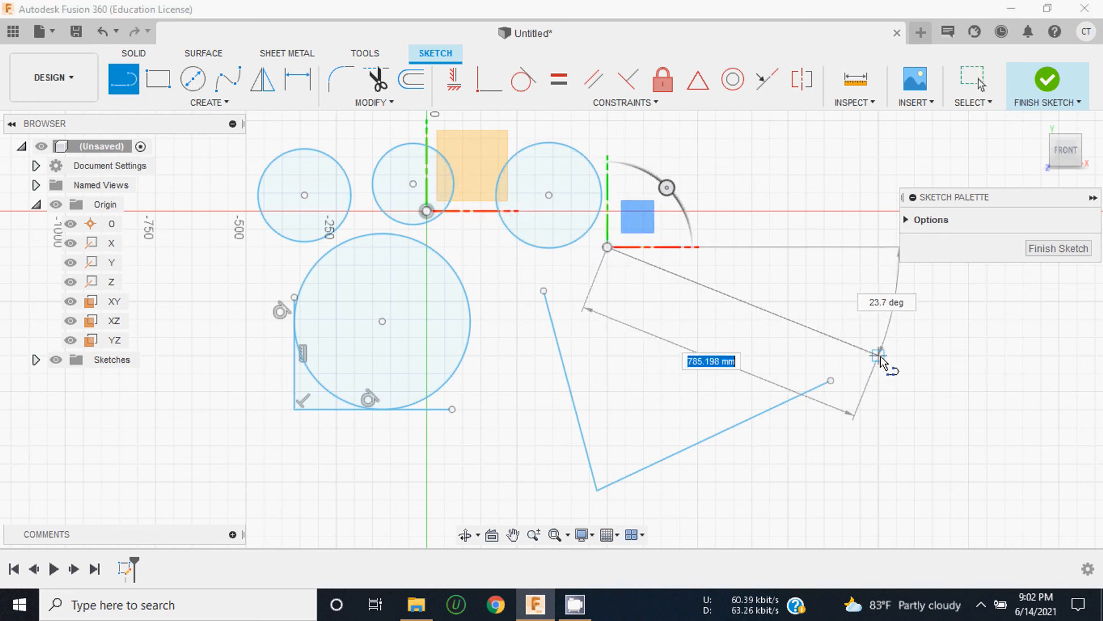
click(878, 355)
key(Escape)
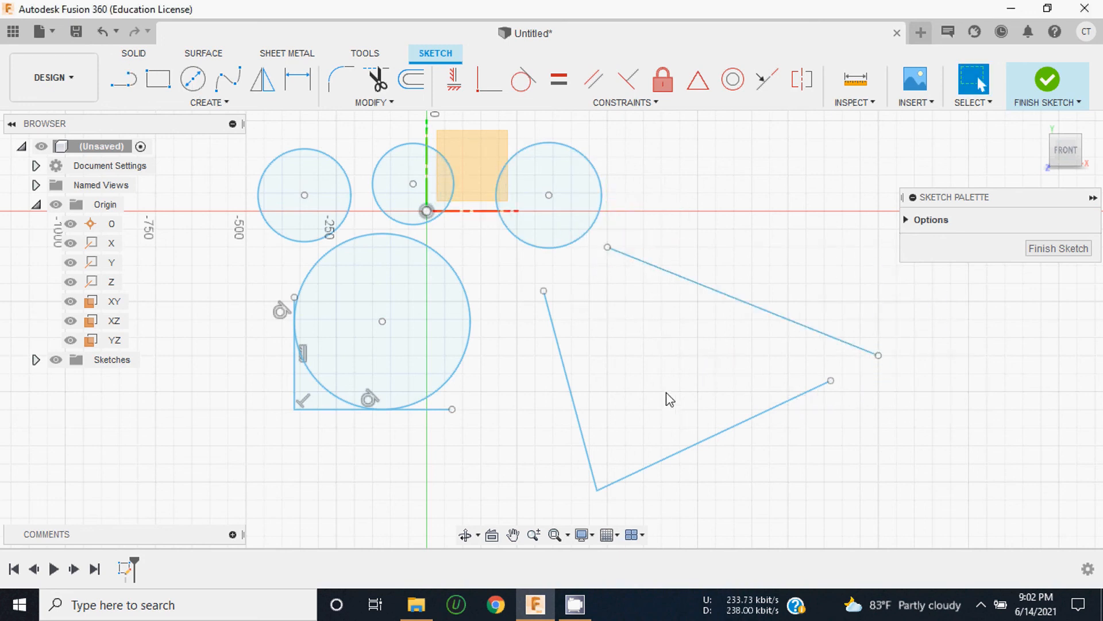
Draw a 3-tangent circle touching both lines of the V and the separate sloping line above them
click(213, 103)
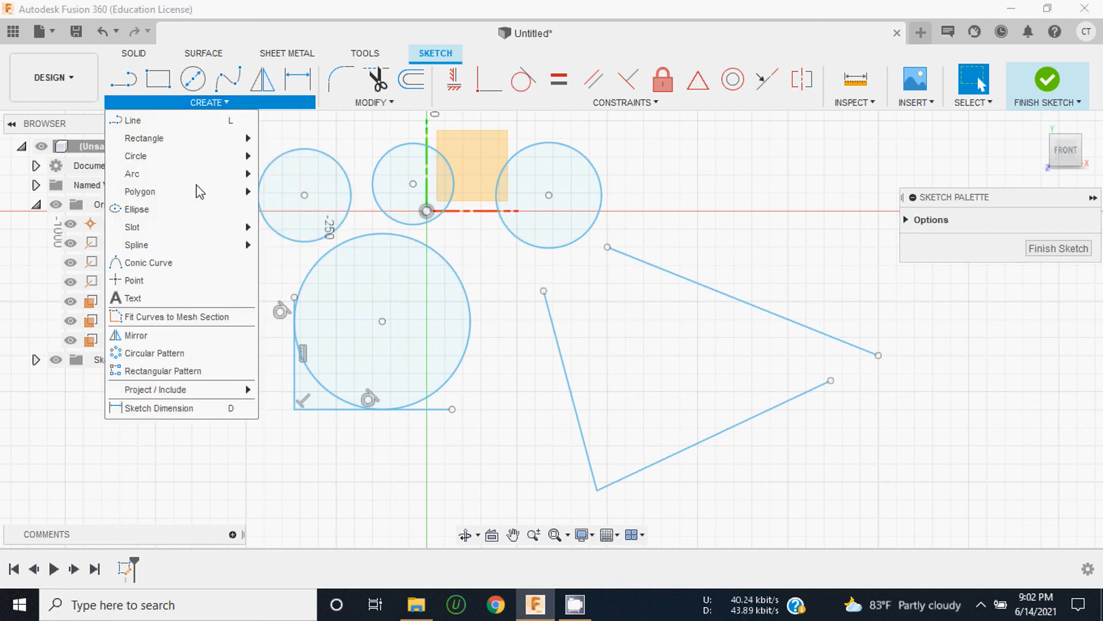
mouse_move(217, 167)
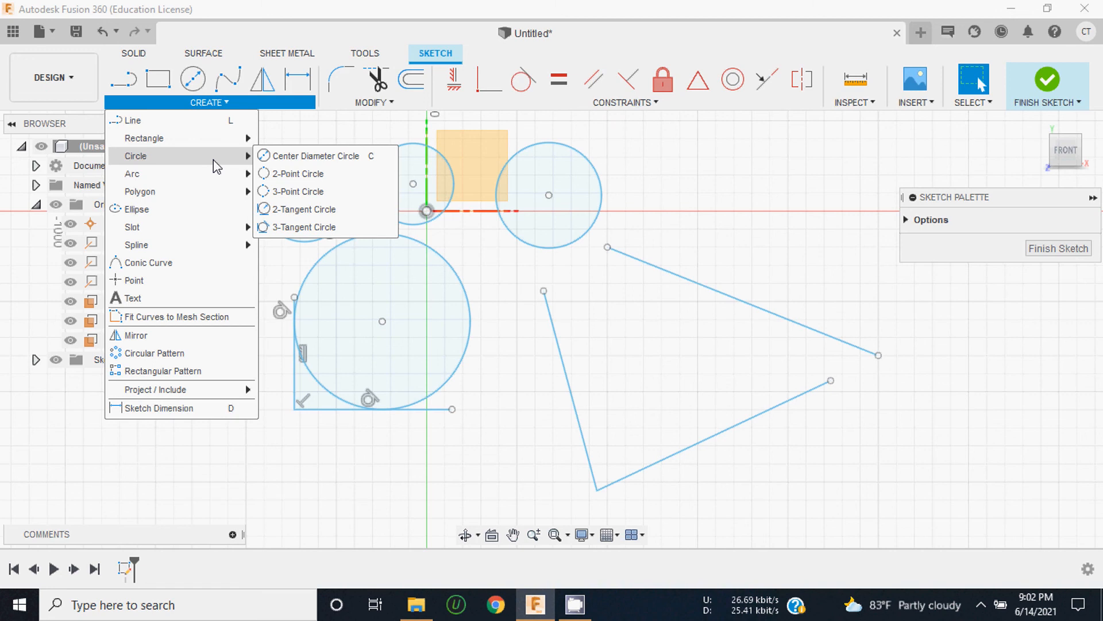
click(306, 228)
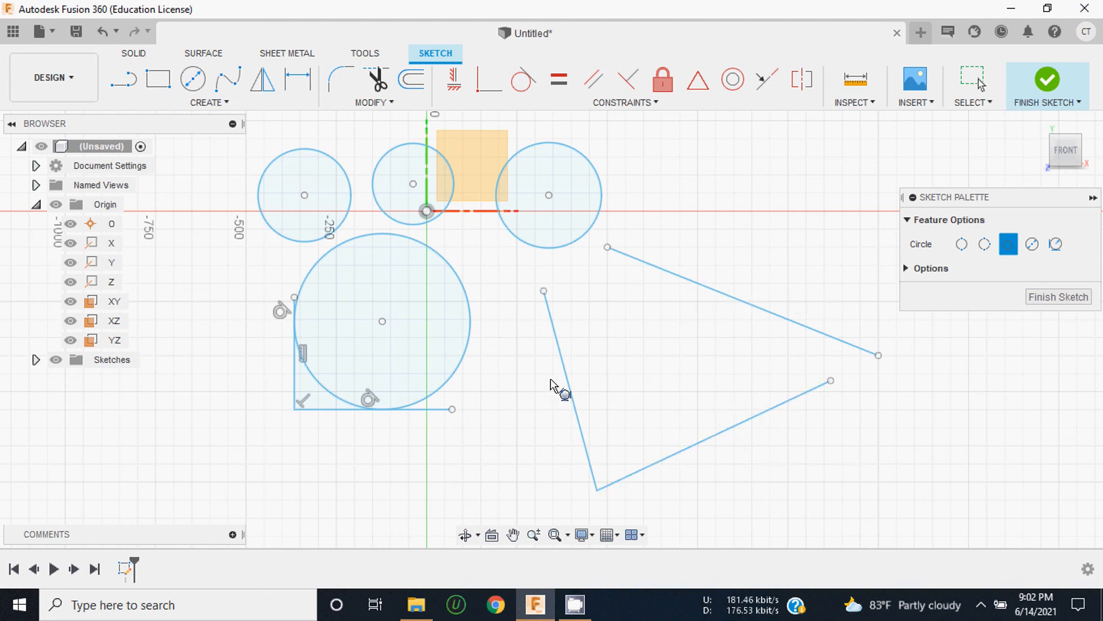
click(567, 378)
click(714, 291)
click(729, 416)
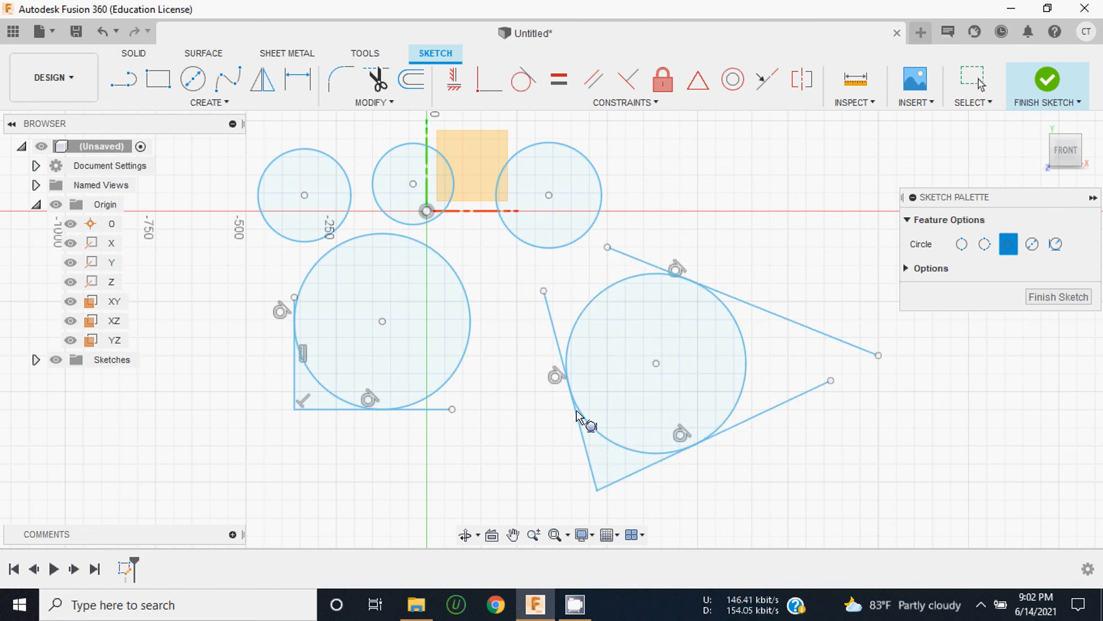
scroll(623, 410, down, 2)
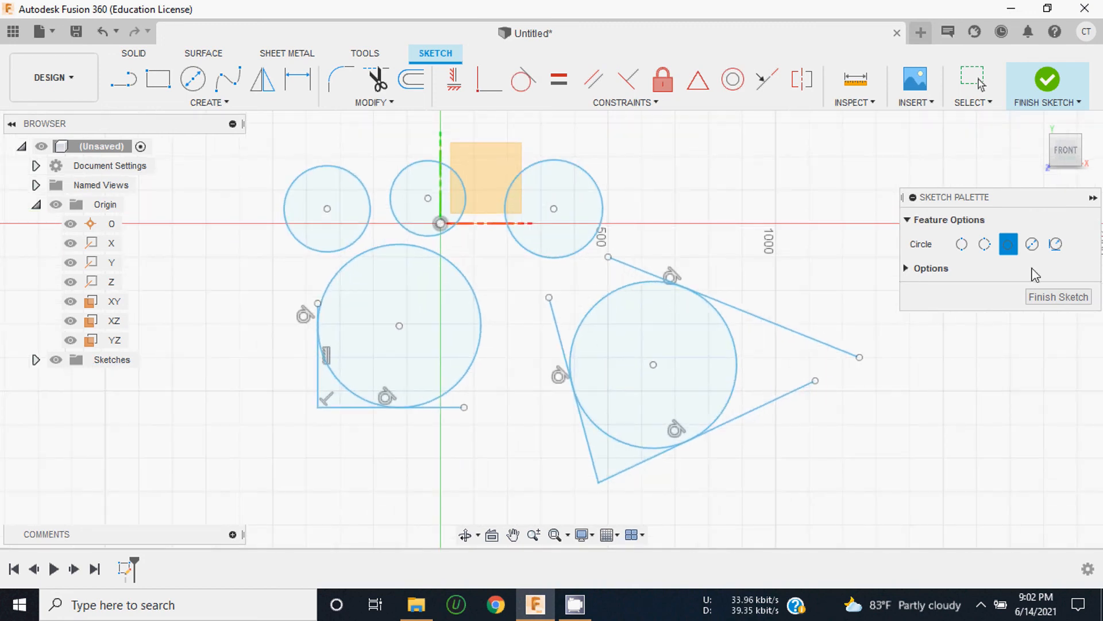
scroll(521, 388, up, 2)
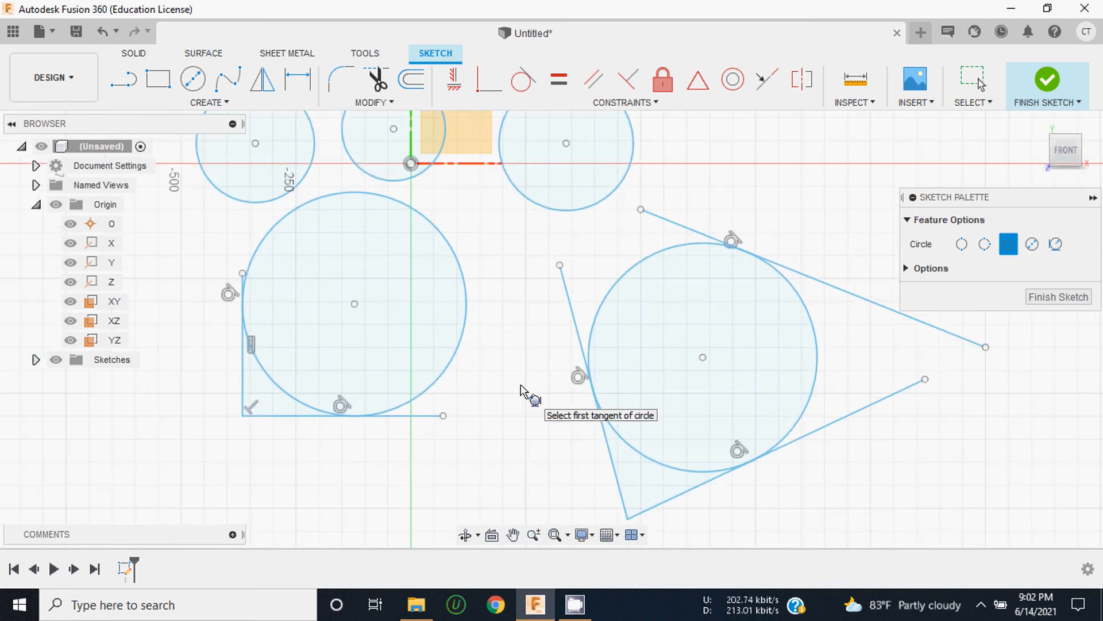